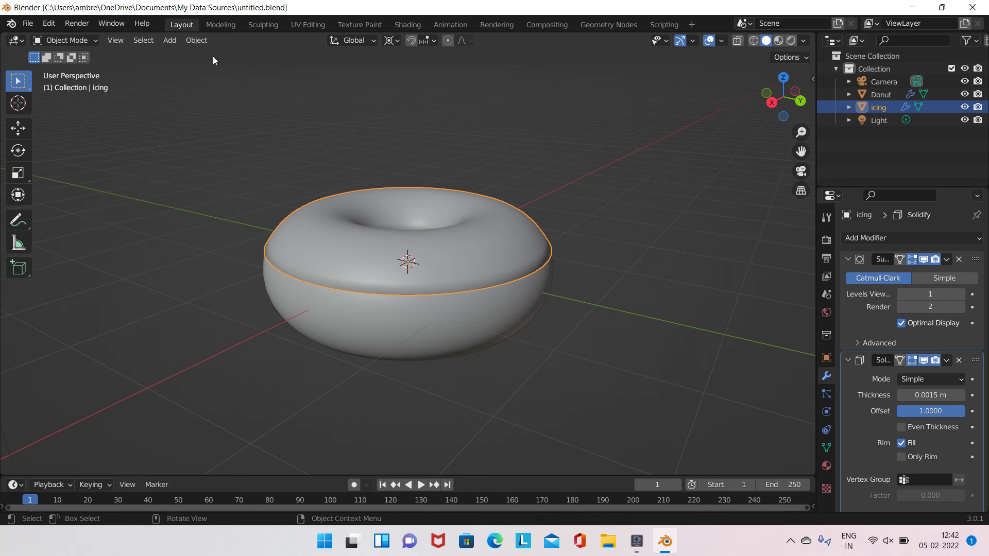
- Enter Edit Mode on the icing and pull the first two edge vertices down into drips
left_click(72, 39)
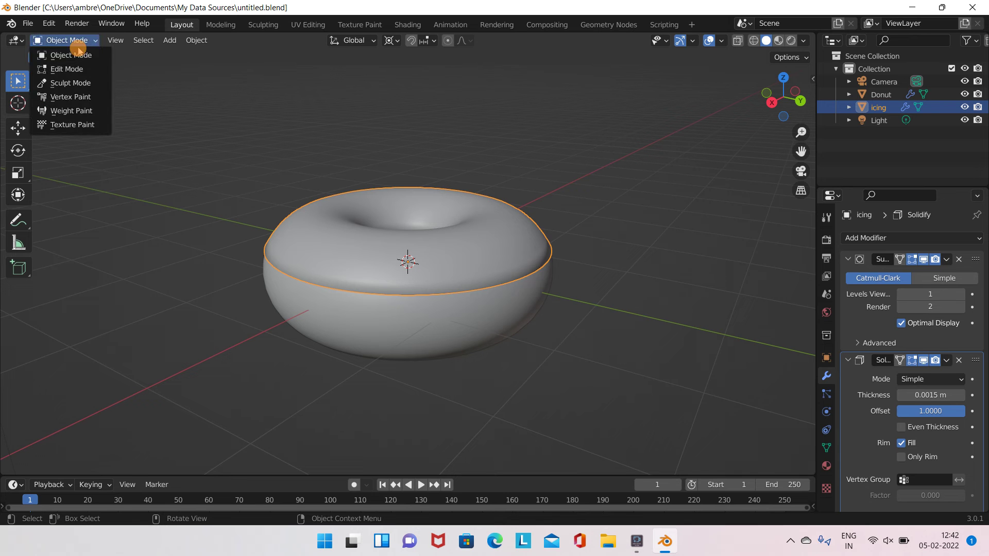
left_click(77, 69)
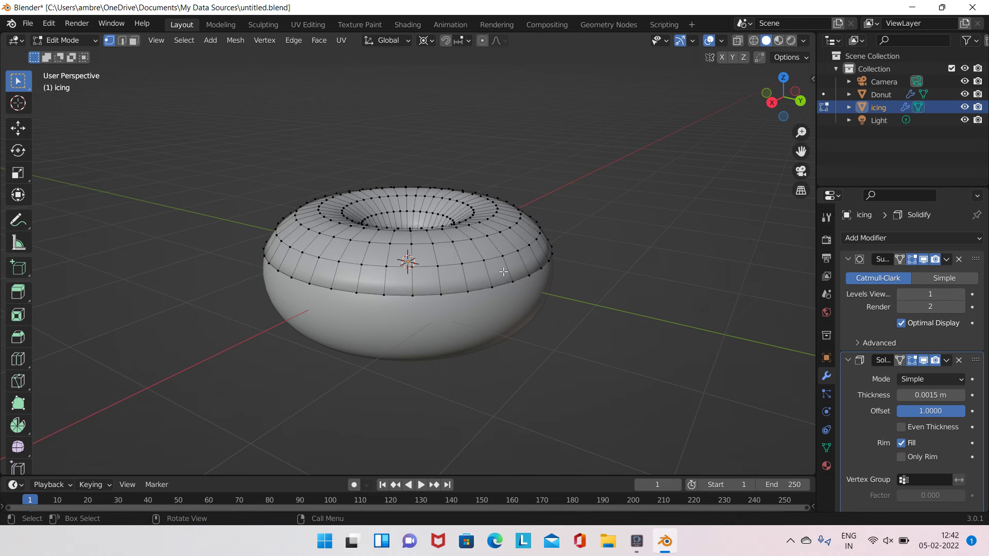
scroll(438, 334, "up", 3)
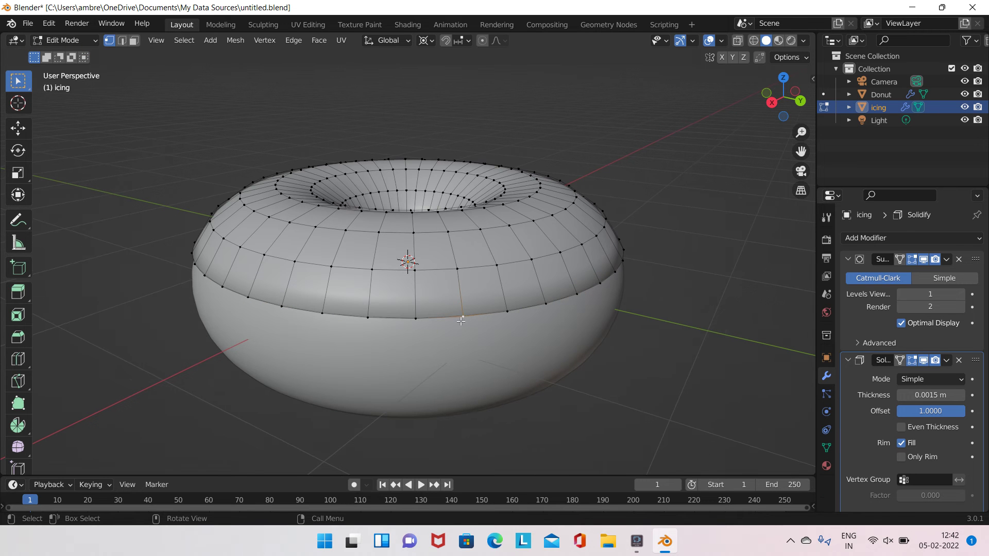
key("g")
left_click(462, 376)
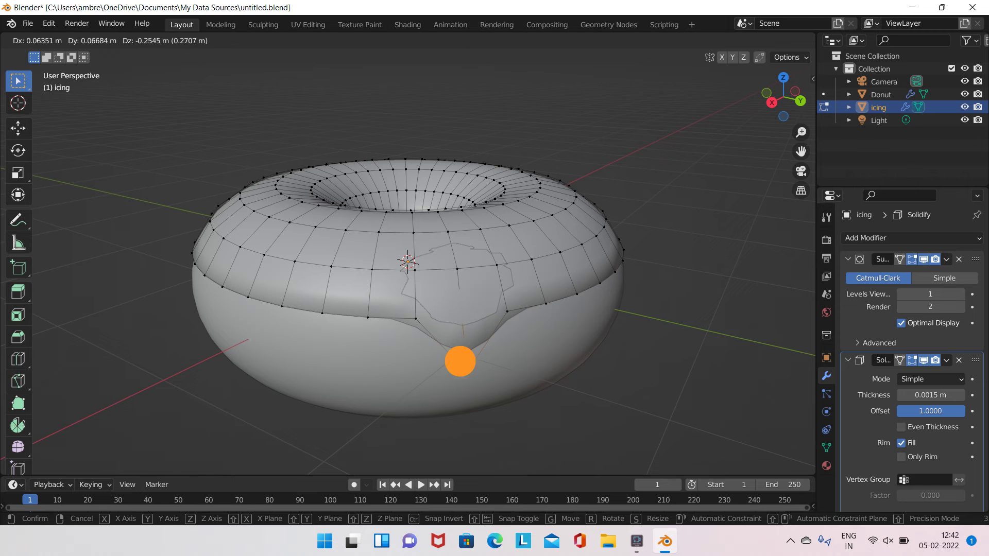
mouse_move(551, 331)
middle_mouse_down()
mouse_move(486, 331)
mouse_move(493, 338)
middle_mouse_up()
left_click(430, 317)
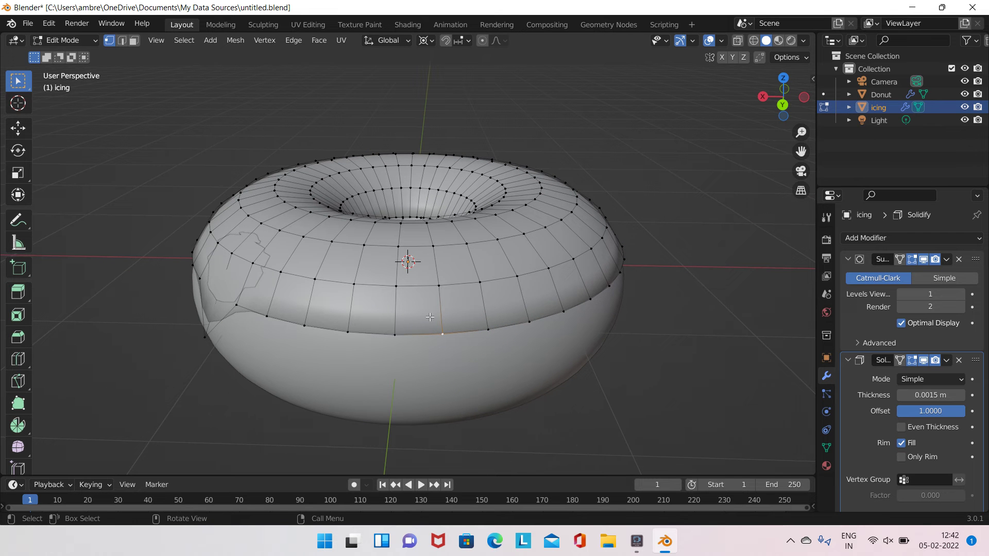
key("g")
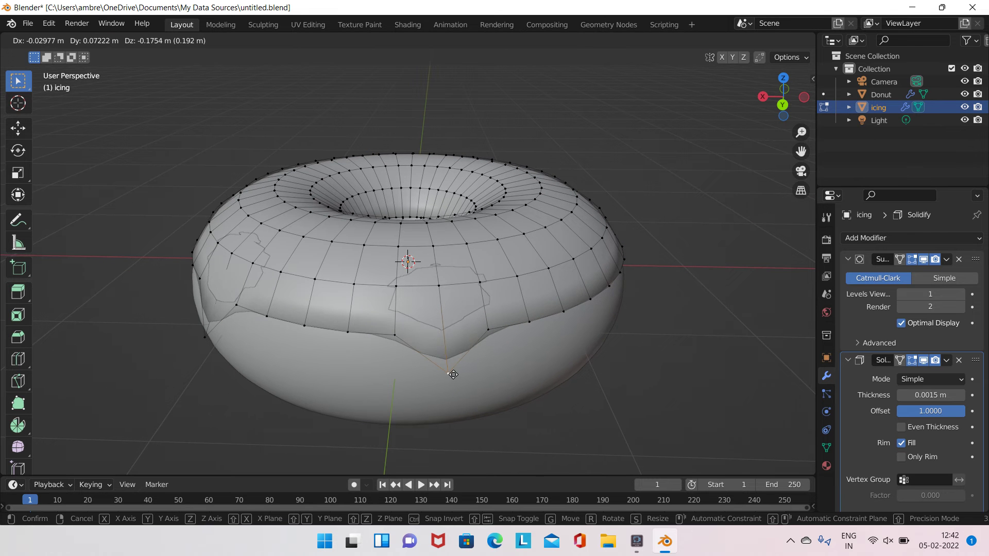
left_click(453, 376)
- Drag two more lower-edge icing vertices down into drips around the donut
mouse_move(570, 358)
middle_mouse_down()
mouse_move(501, 373)
mouse_move(473, 340)
middle_mouse_up()
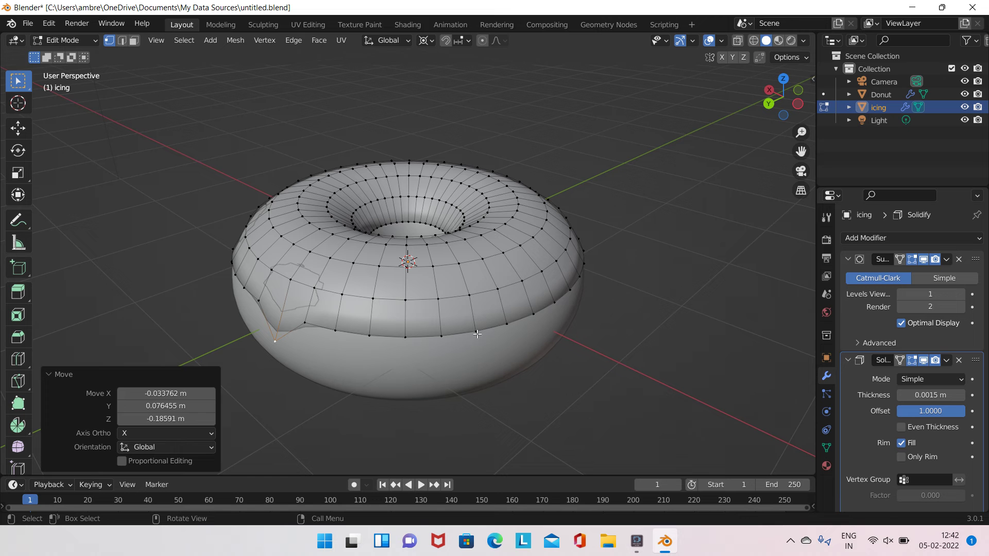
left_click(477, 334)
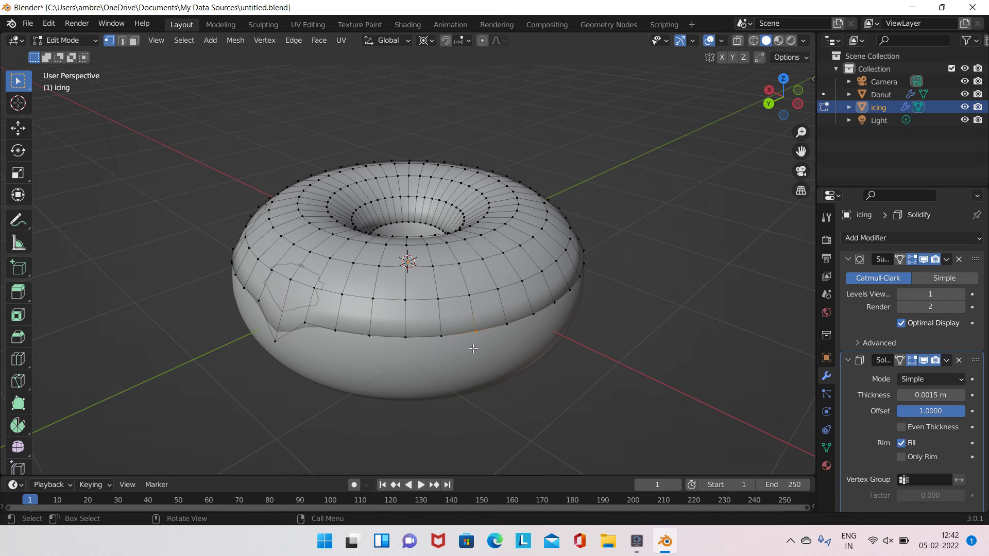
key("g")
left_click(529, 349)
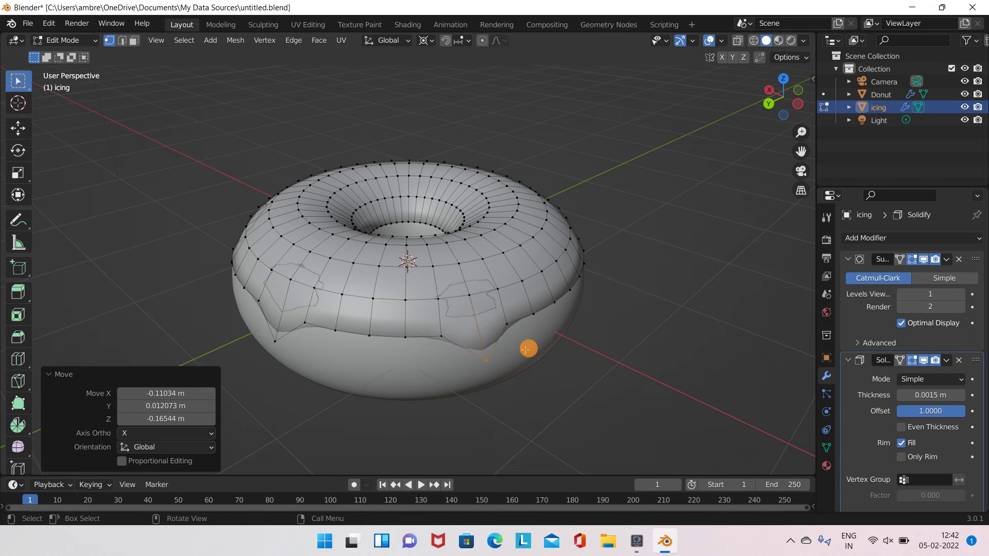
mouse_move(528, 349)
middle_mouse_down()
mouse_move(465, 365)
mouse_move(444, 325)
mouse_move(461, 314)
middle_mouse_up()
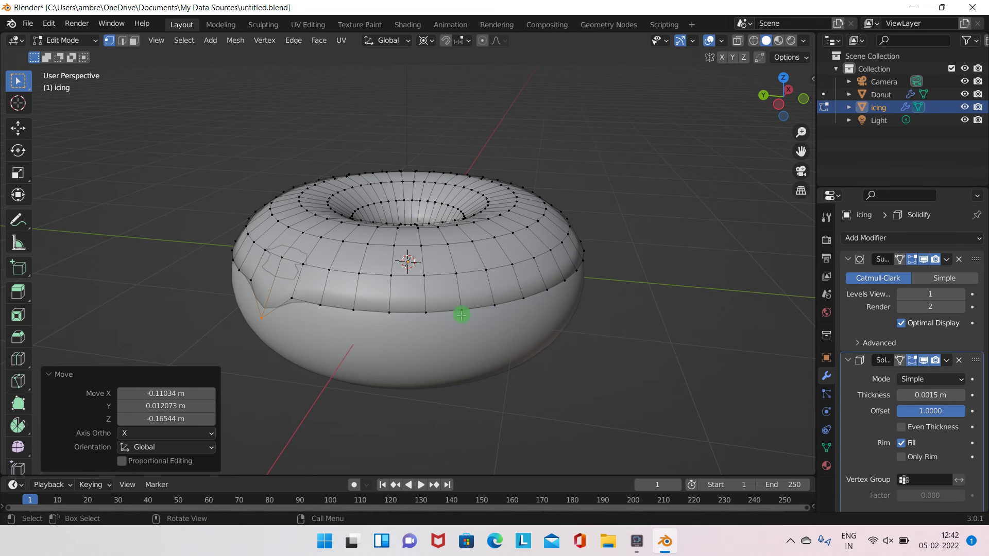
left_click(463, 311)
key("g")
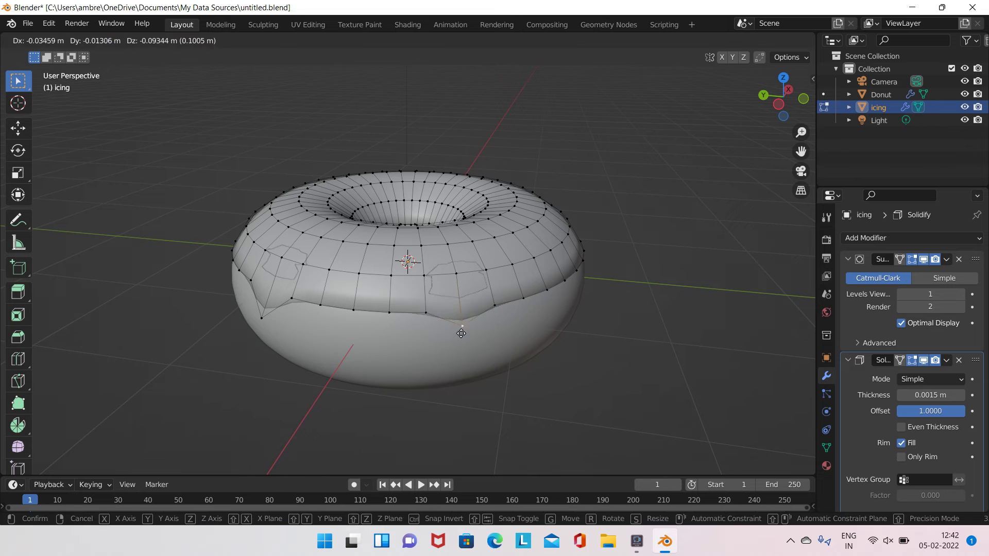
left_click(459, 338)
- Pull two further edge vertices down so drips continue around the donut's side
mouse_move(522, 345)
middle_mouse_down()
mouse_move(439, 360)
mouse_move(446, 345)
middle_mouse_up()
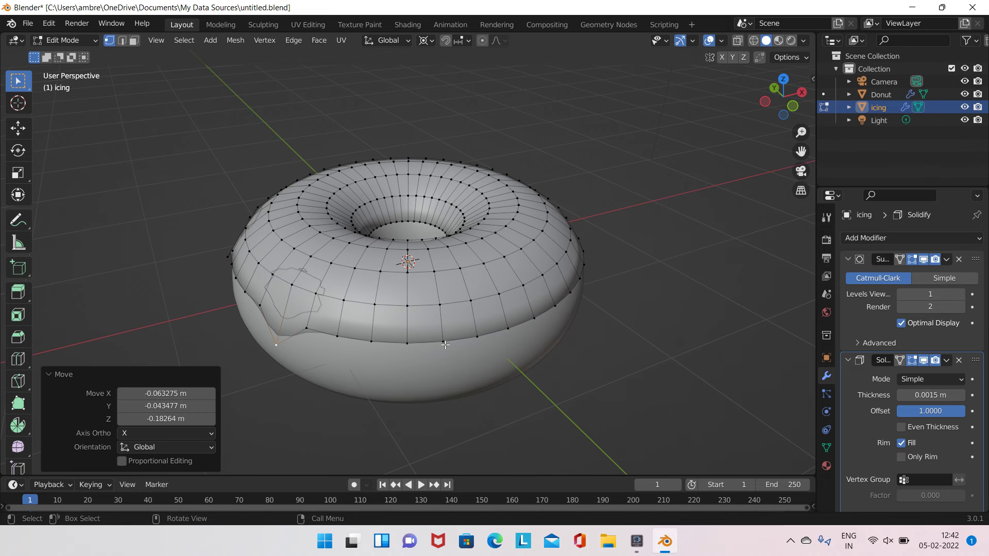
left_click(443, 341)
key("g")
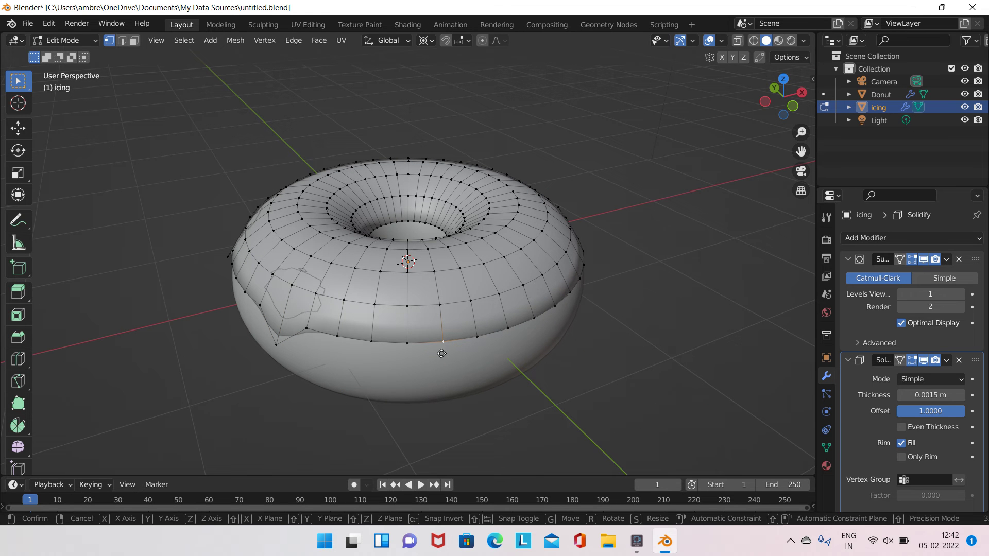
left_click(449, 377)
mouse_move(448, 377)
middle_mouse_down()
mouse_move(393, 364)
mouse_move(430, 340)
middle_mouse_up()
left_click(440, 341)
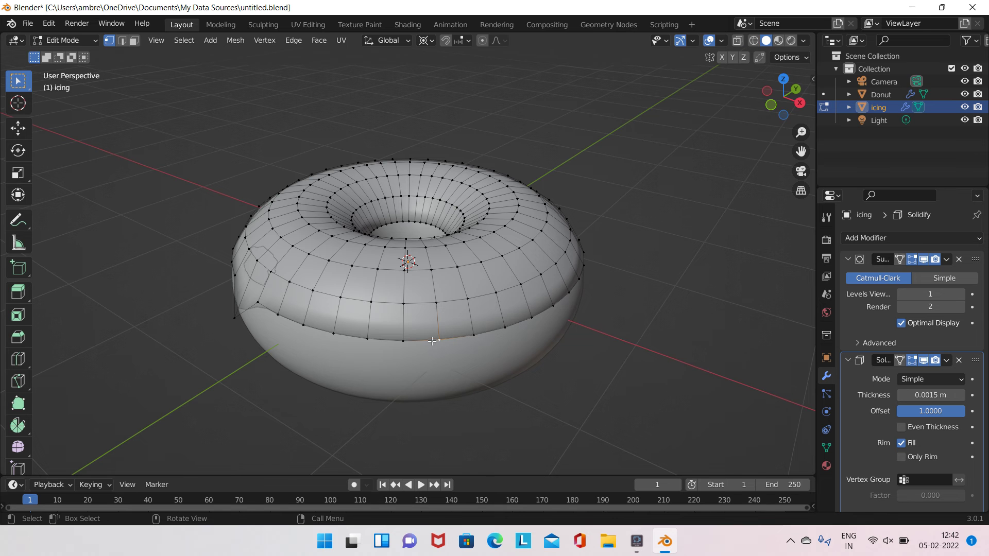
key("g")
left_click(435, 365)
- Pull a final drip down and return the icing to Object Mode
mouse_move(490, 367)
middle_mouse_down()
mouse_move(435, 377)
mouse_move(437, 364)
mouse_move(476, 338)
middle_mouse_up()
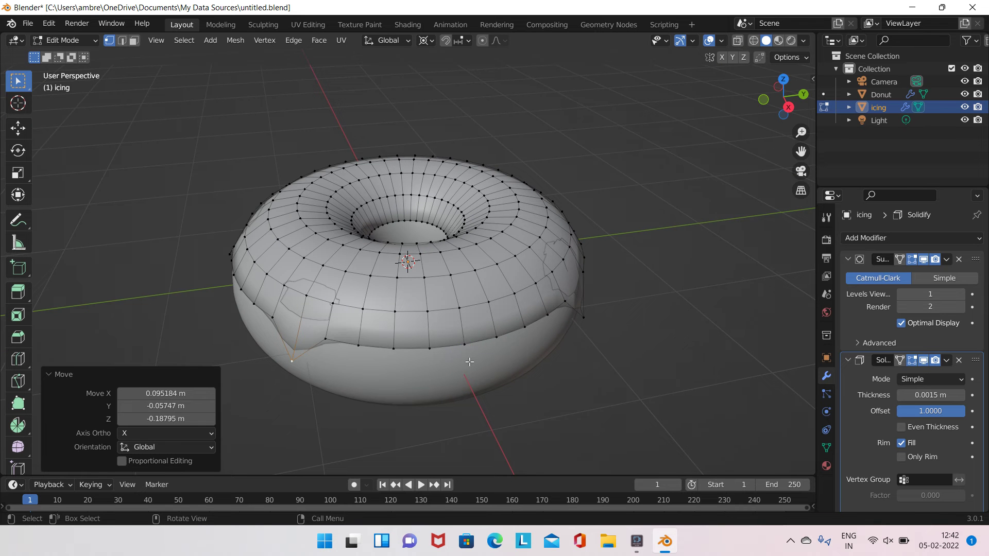
left_click(464, 347)
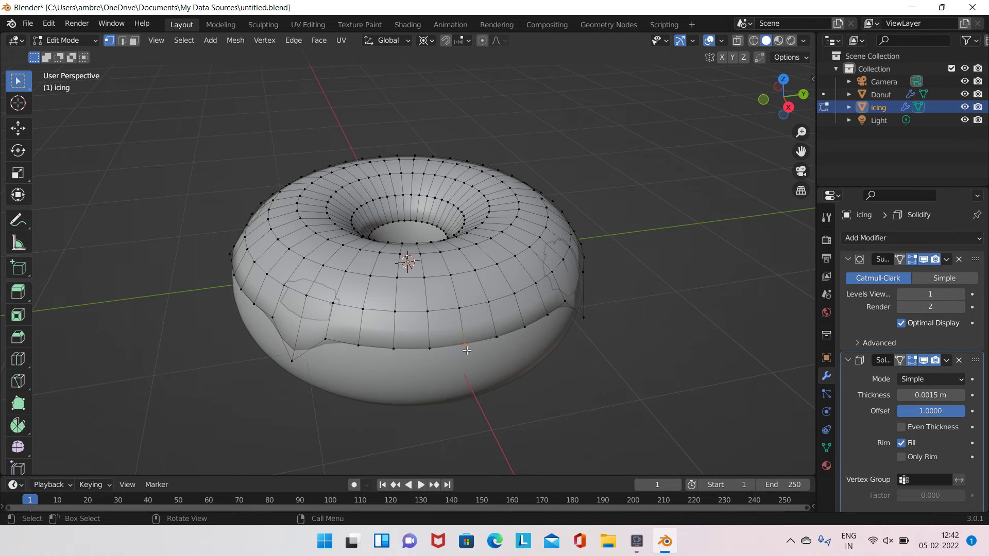
key("g")
left_click(470, 377)
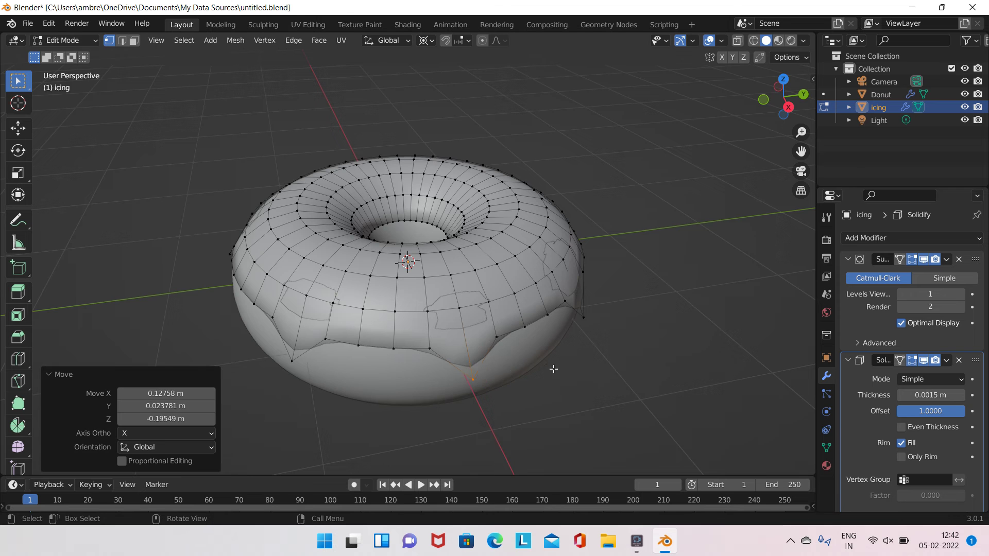
mouse_move(553, 370)
middle_mouse_down()
mouse_move(319, 348)
mouse_move(389, 381)
mouse_move(398, 357)
middle_mouse_up()
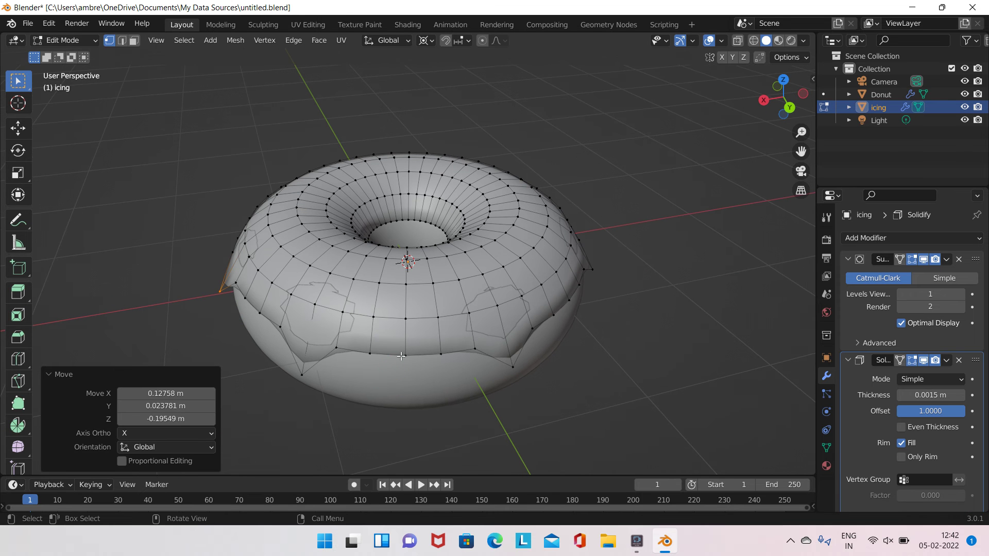
key("Tab")
mouse_move(487, 330)
middle_mouse_down()
mouse_move(709, 283)
mouse_move(301, 333)
mouse_move(453, 322)
mouse_move(448, 286)
mouse_move(439, 307)
mouse_move(453, 332)
middle_mouse_up()
- Preview the dripping icing in Rendered shading, orbit around it, then return to Solid shading
scroll(453, 333, "up", 3)
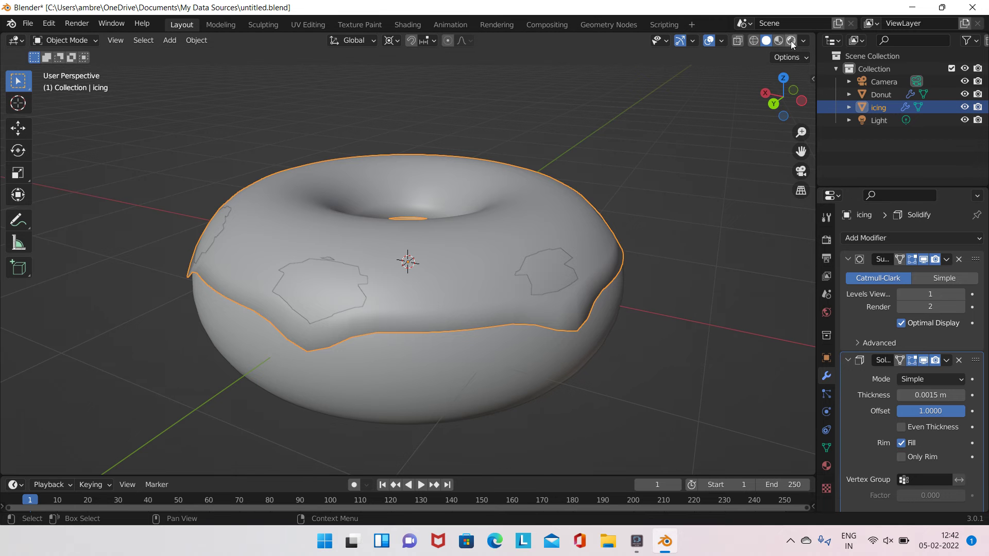
left_click(780, 58)
left_click(791, 40)
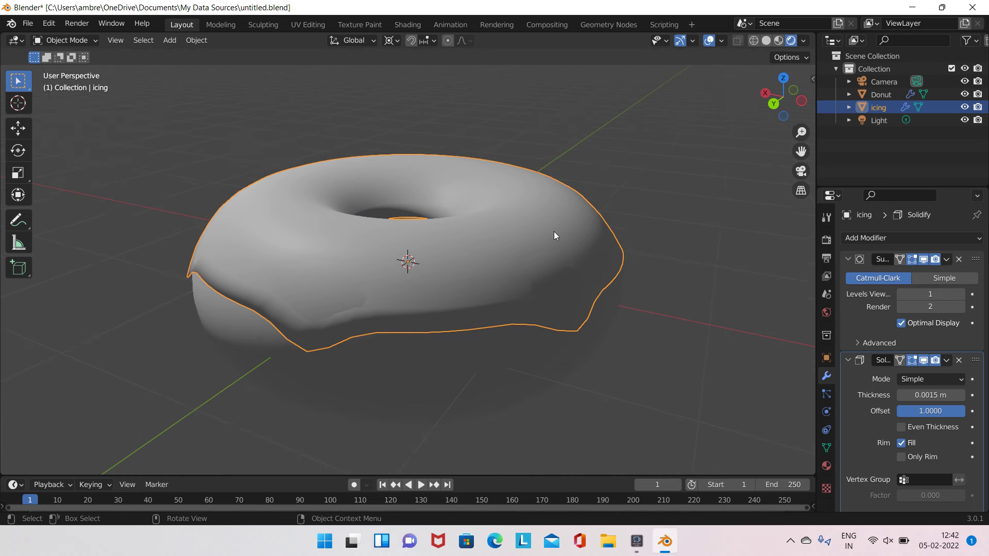
mouse_move(554, 231)
middle_mouse_down()
mouse_move(551, 256)
mouse_move(465, 218)
mouse_move(413, 264)
mouse_move(519, 273)
middle_mouse_up()
mouse_move(534, 234)
middle_mouse_down()
mouse_move(552, 215)
mouse_move(602, 264)
middle_mouse_up()
scroll(603, 265, "up", 3)
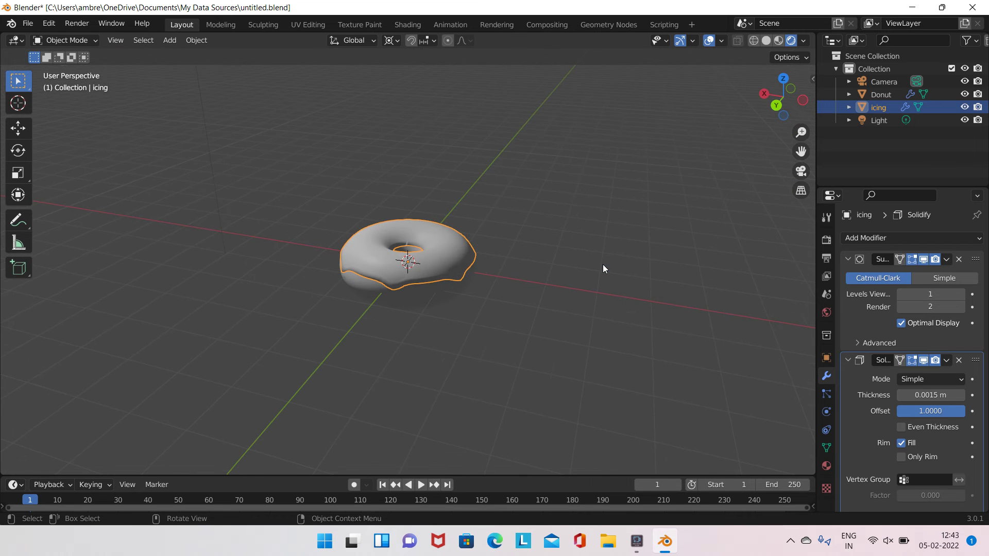
scroll(603, 264, "up", 2)
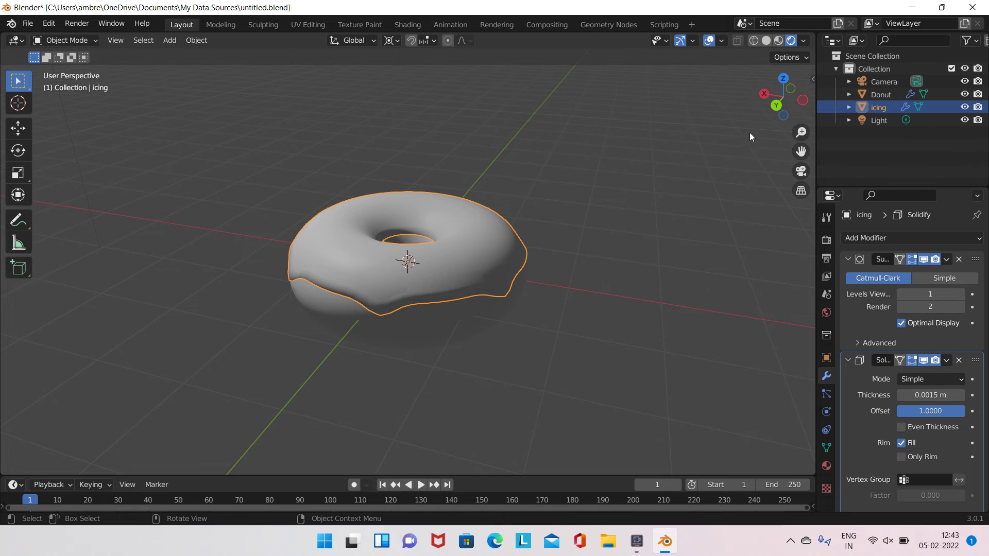
left_click(766, 40)
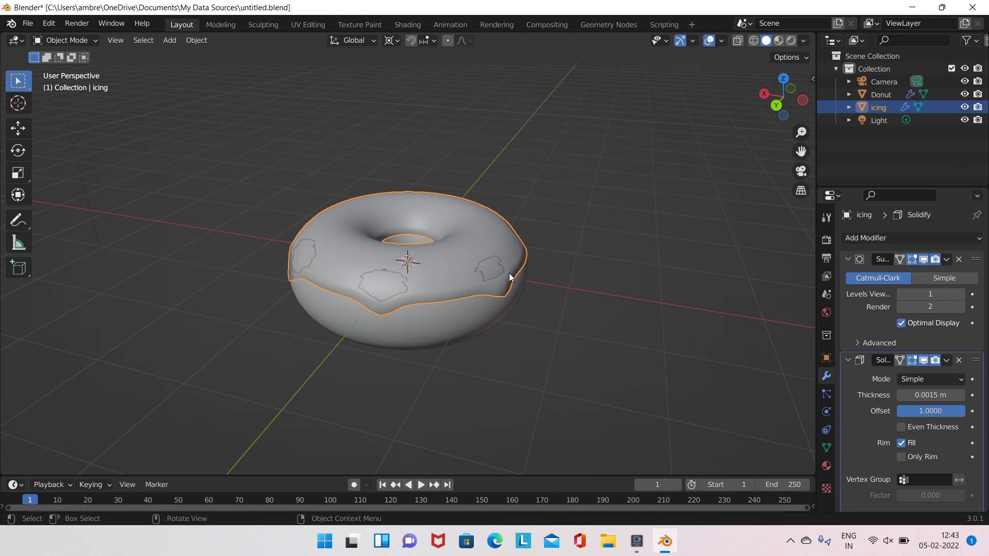
- Bring up the scene's Render Properties showing the Eevee engine
left_click(827, 466)
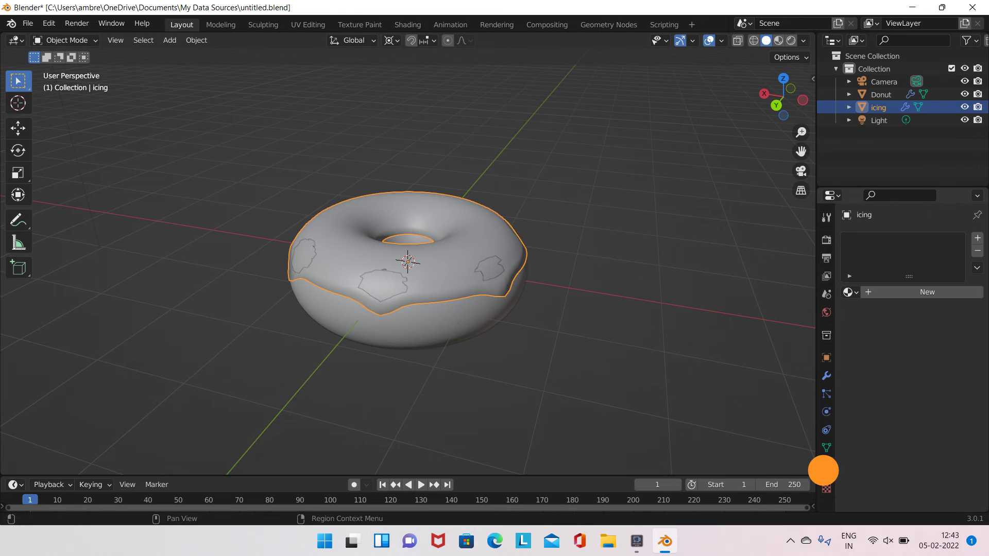
left_click(827, 336)
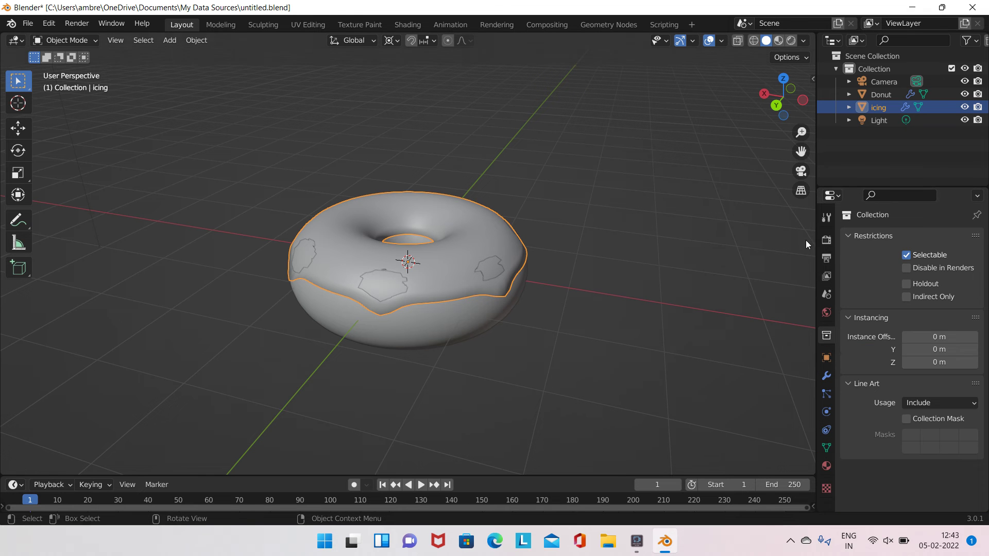
left_click(827, 239)
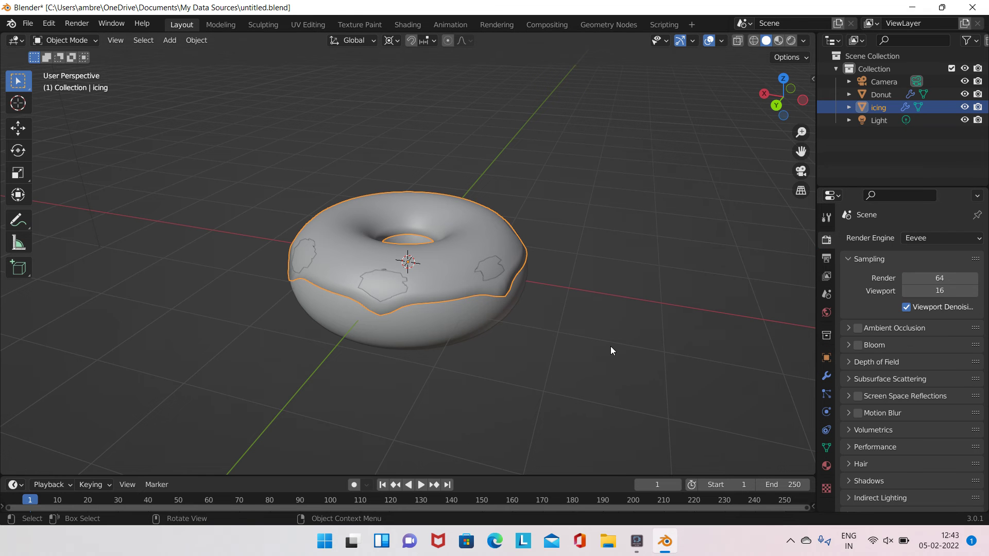
- Add a mesh plane with Size 15 m as the ground
key("a")
key("shift+a")
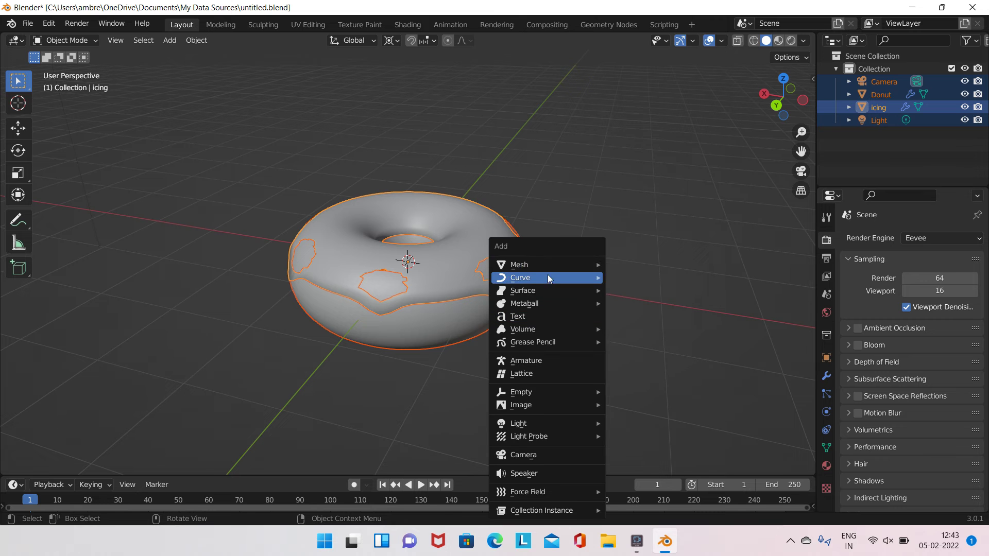
left_click(630, 265)
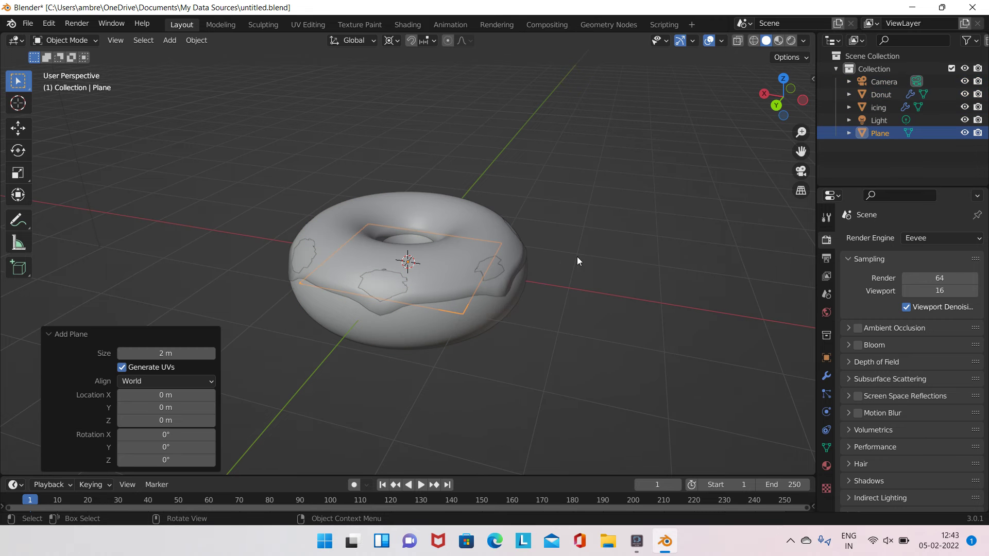
left_click(183, 354)
type("15")
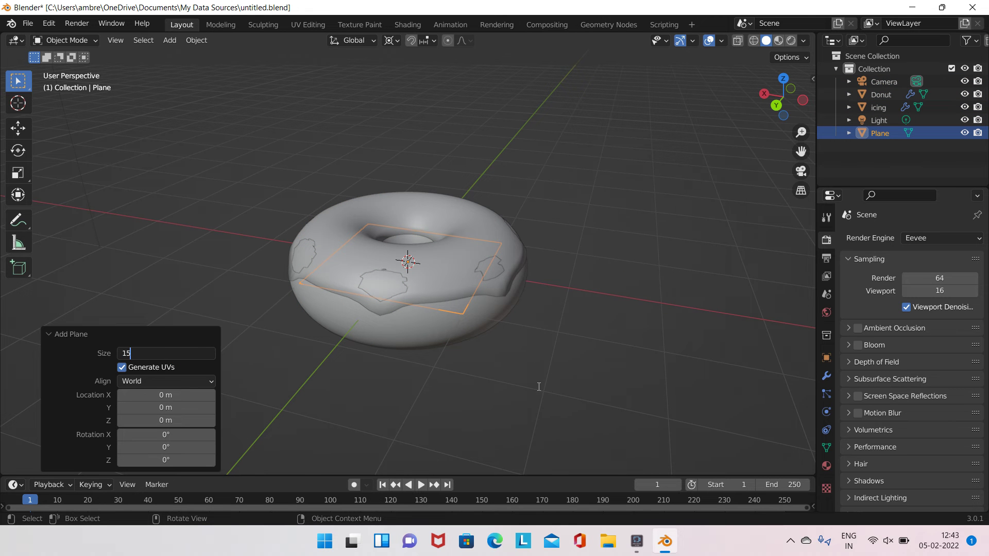
left_click(638, 369)
- Raise the Donut object about 0.18 m so it sits on the plane
scroll(556, 349, "down", 4)
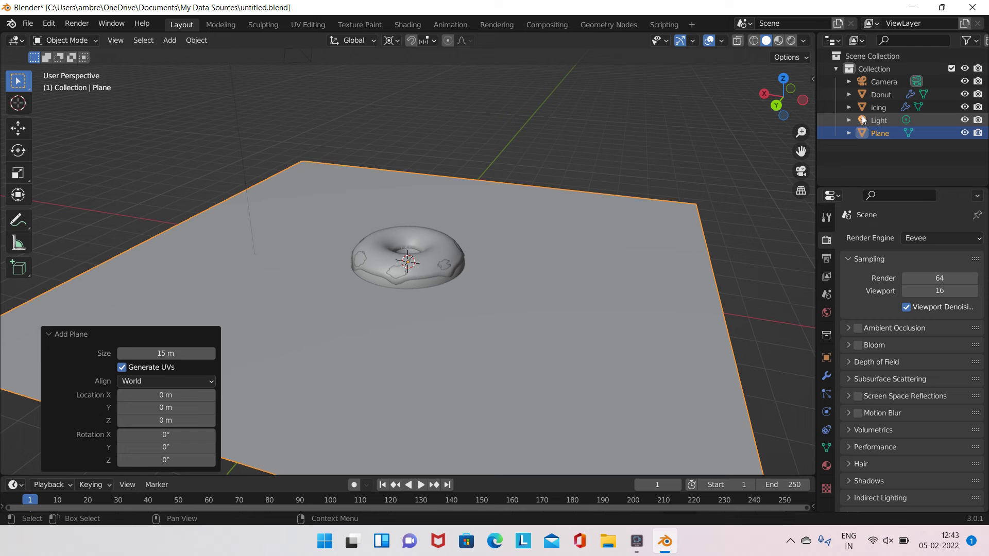
left_click(878, 95)
scroll(488, 287, "up", 2)
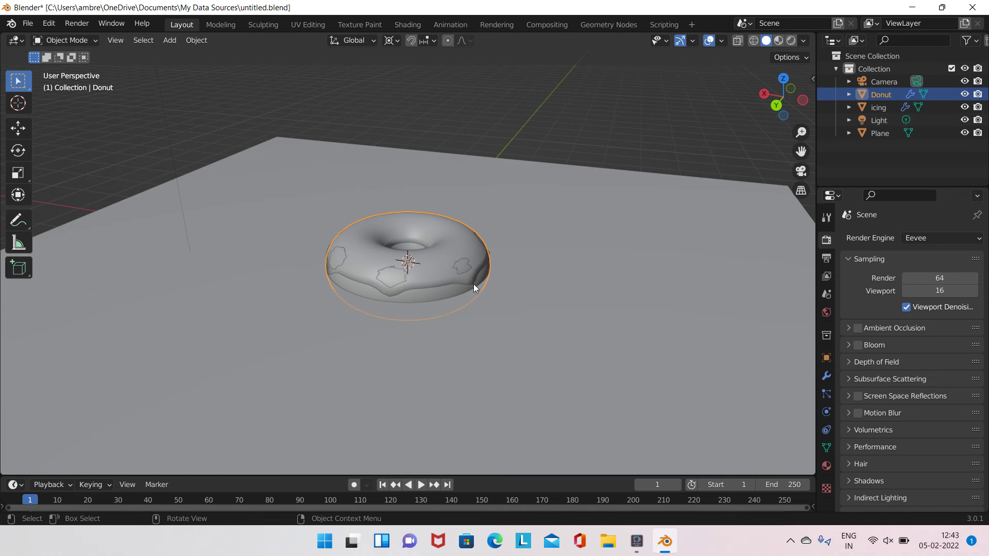
key("g")
left_click(480, 250)
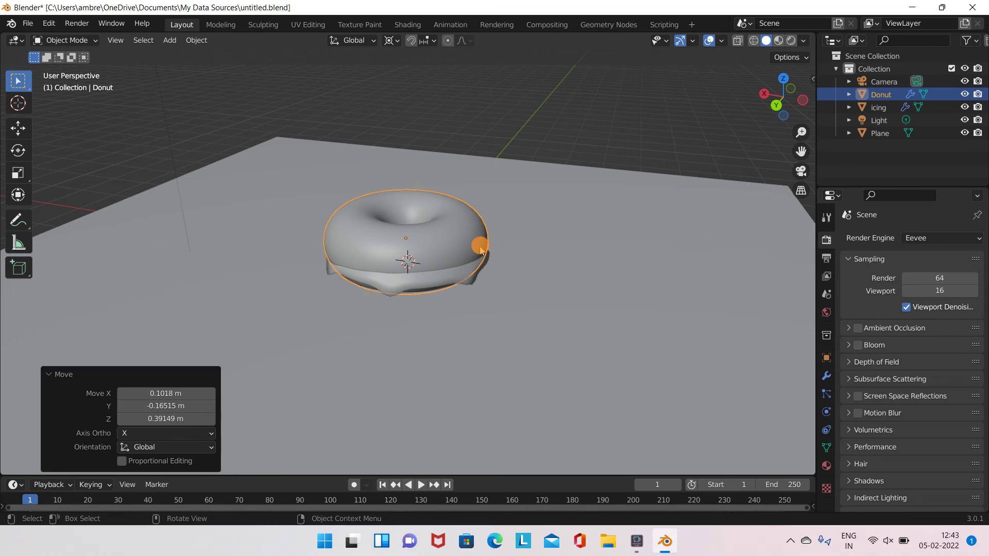
middle_click_drag(480, 249, 477, 244)
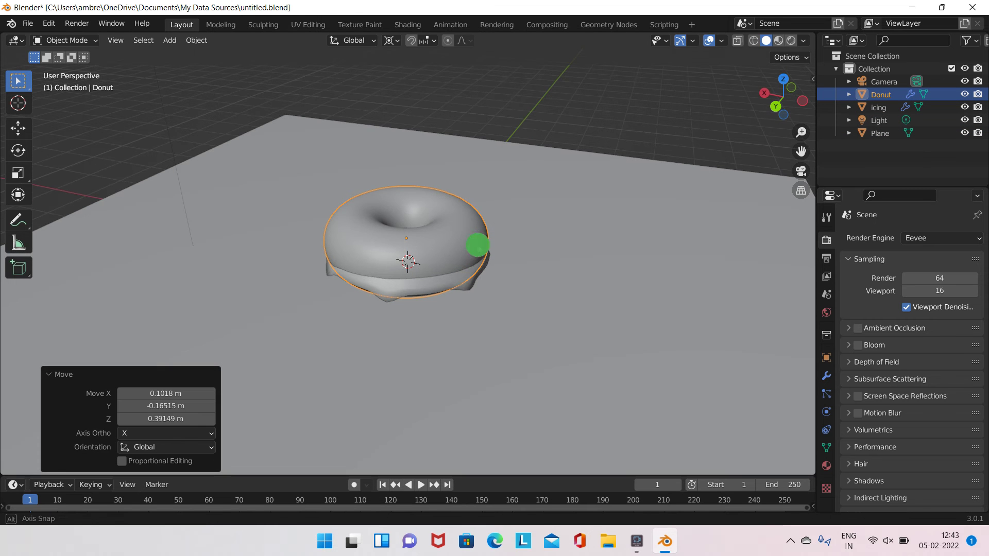
key("g")
left_click(432, 223)
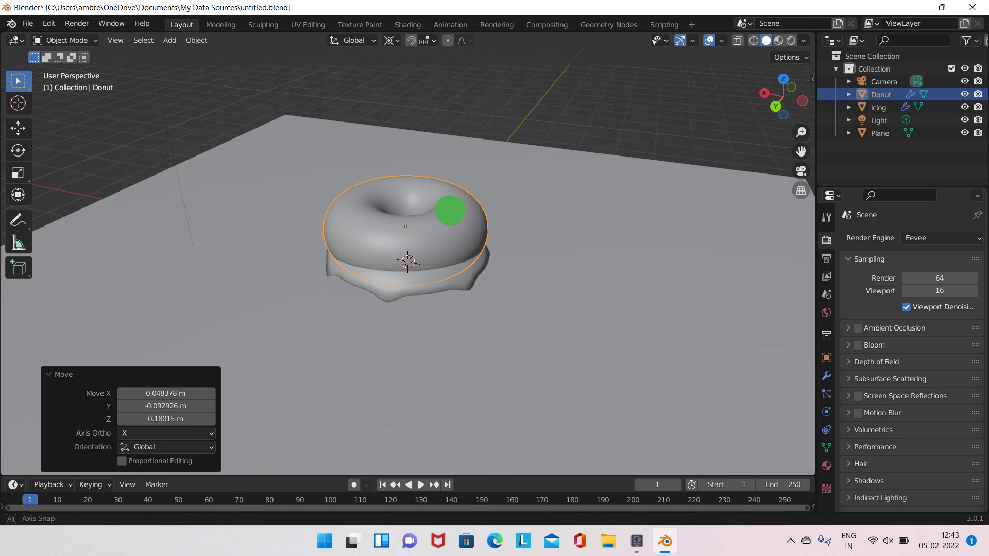
middle_click_drag(450, 210, 472, 255)
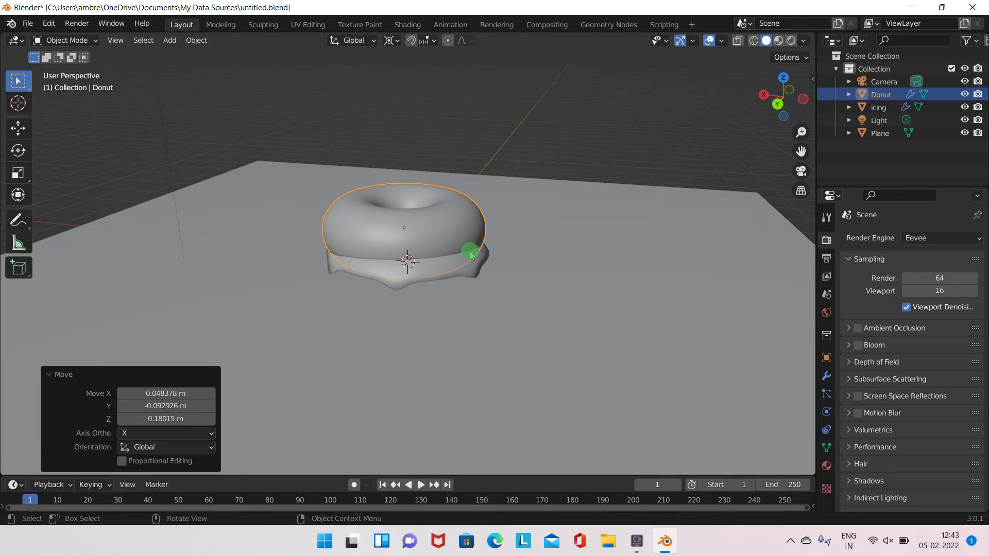
- Move the icing back up onto the raised donut, then deselect it and orbit to check
left_click(877, 108)
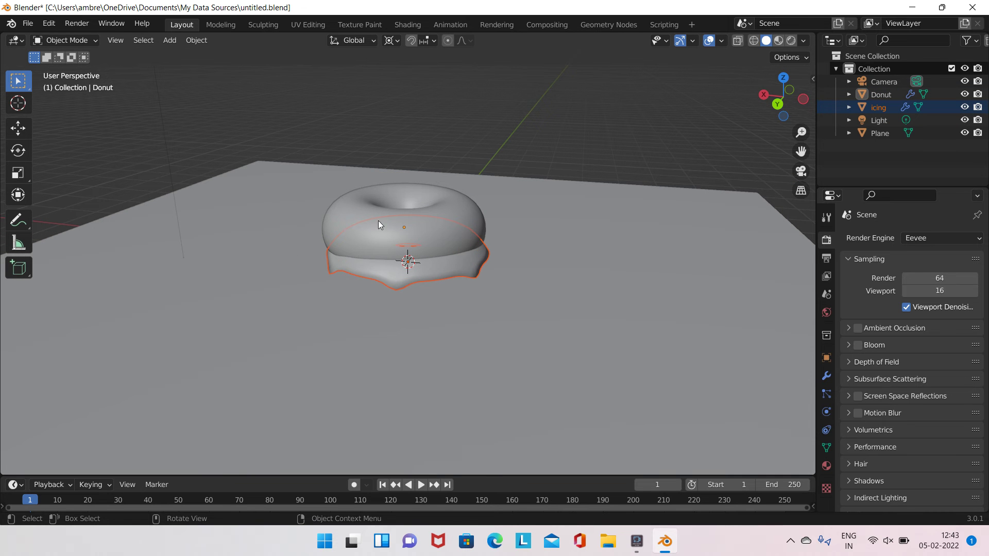
key("g")
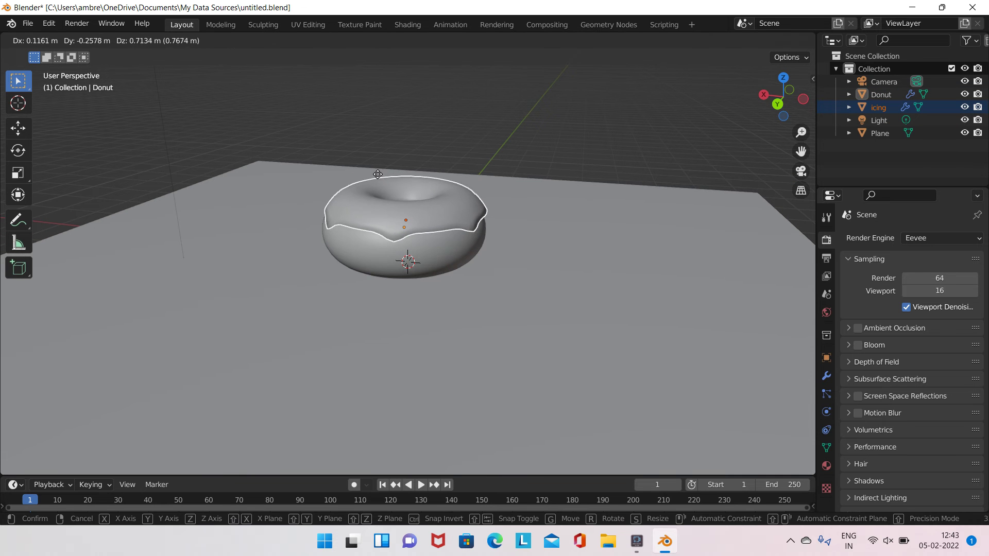
left_click(378, 176)
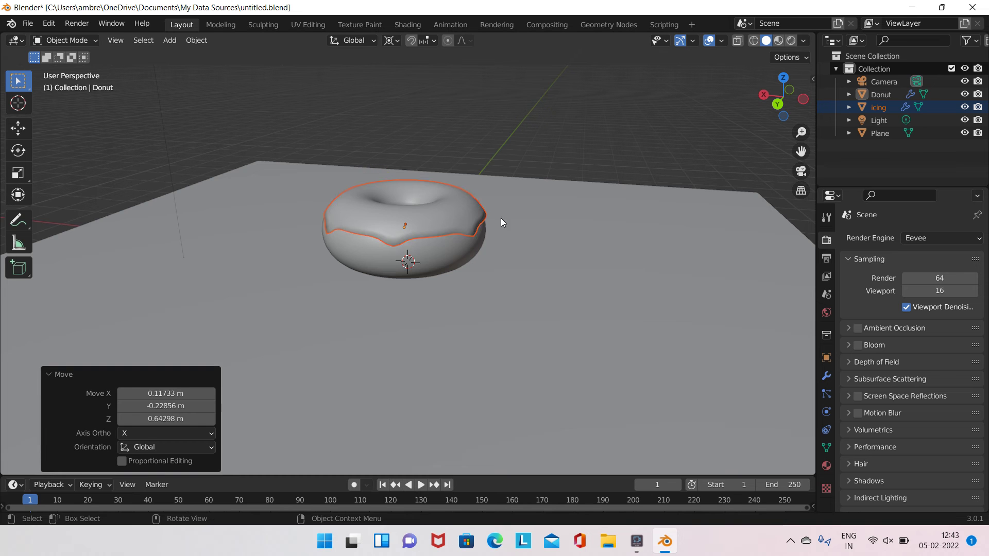
mouse_move(503, 223)
middle_mouse_down()
mouse_move(601, 216)
mouse_move(702, 172)
mouse_move(792, 187)
mouse_move(687, 216)
mouse_move(733, 212)
middle_mouse_up()
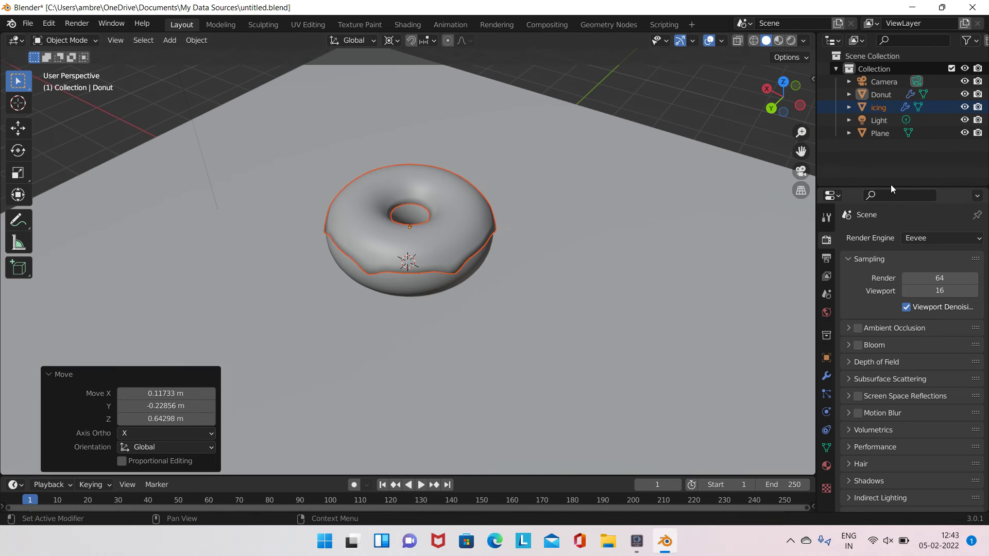
left_click(879, 161)
mouse_move(644, 201)
middle_mouse_down()
mouse_move(546, 218)
mouse_move(565, 190)
mouse_move(524, 215)
mouse_move(541, 177)
mouse_move(563, 177)
mouse_move(565, 223)
middle_mouse_up()
scroll(566, 196, "up", 2)
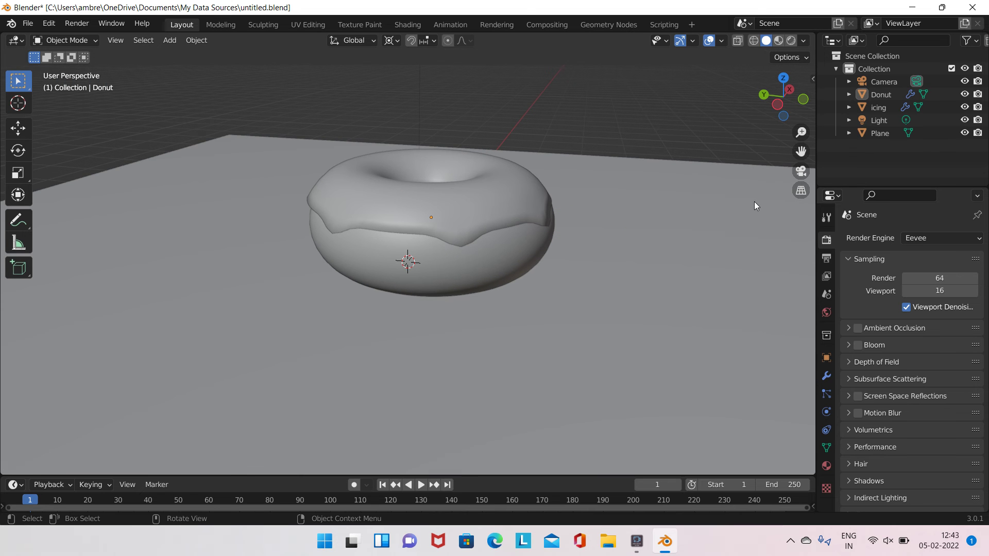
left_click(791, 41)
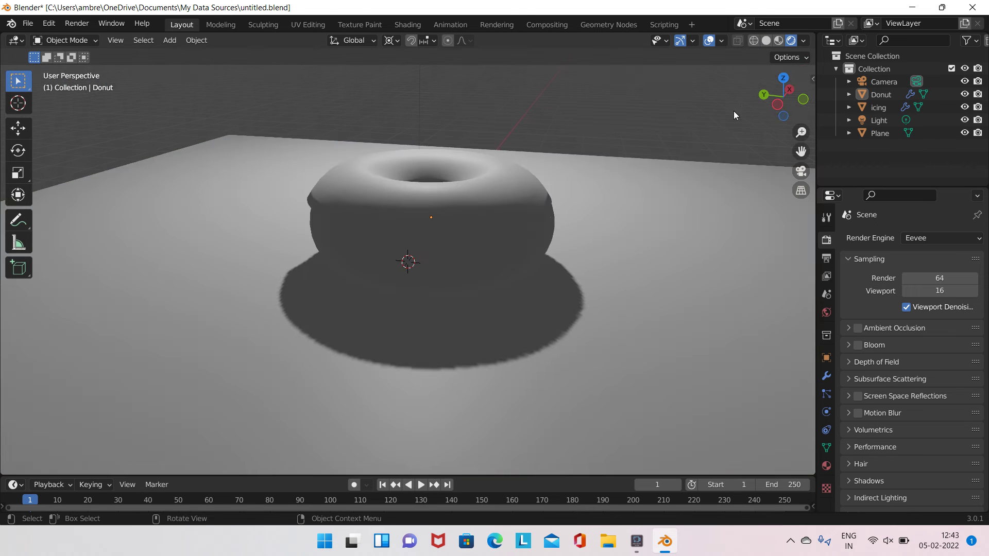
mouse_move(647, 202)
middle_mouse_down()
mouse_move(457, 250)
mouse_move(506, 187)
mouse_move(740, 249)
mouse_move(750, 219)
mouse_move(610, 192)
mouse_move(645, 161)
mouse_move(638, 189)
middle_mouse_up()
scroll(742, 220, "down", 3)
scroll(639, 190, "down", 2)
scroll(638, 190, "up", 3)
scroll(638, 190, "down", 4)
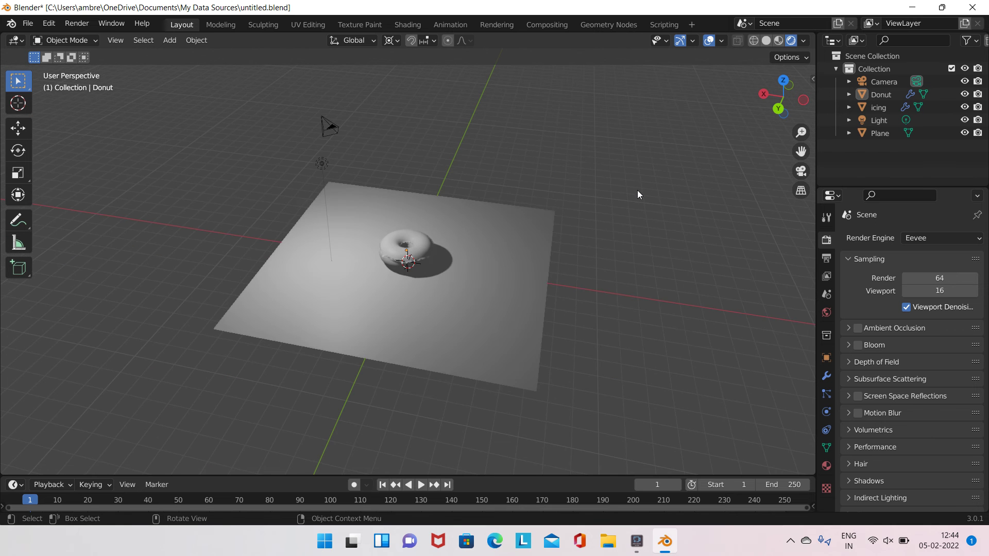
scroll(413, 192, "up", 2)
scroll(422, 186, "up", 3)
scroll(425, 178, "up", 2)
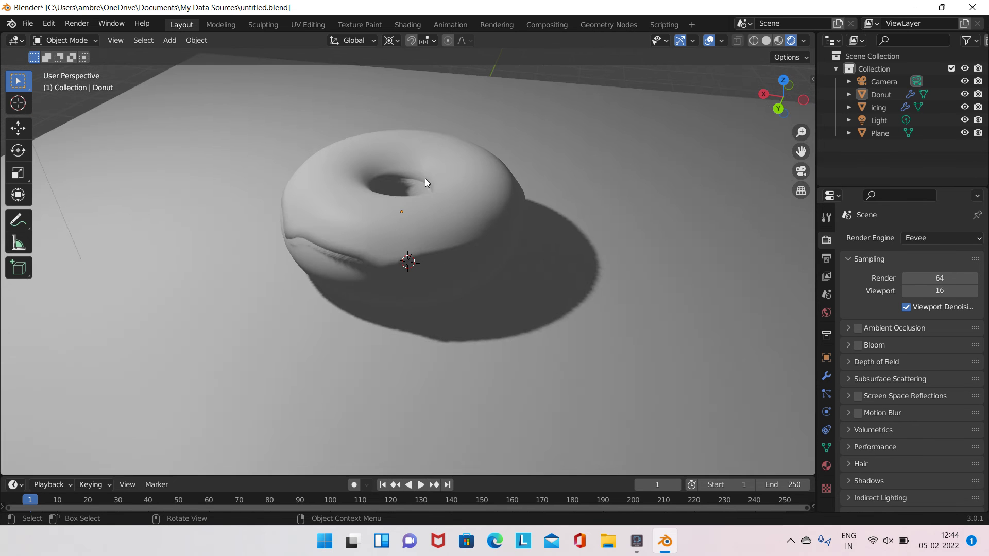
mouse_move(425, 178)
middle_mouse_down()
mouse_move(516, 177)
mouse_move(524, 146)
mouse_move(468, 146)
mouse_move(507, 210)
middle_mouse_up()
scroll(506, 211, "up", 2)
middle_click_drag(508, 258, 505, 252)
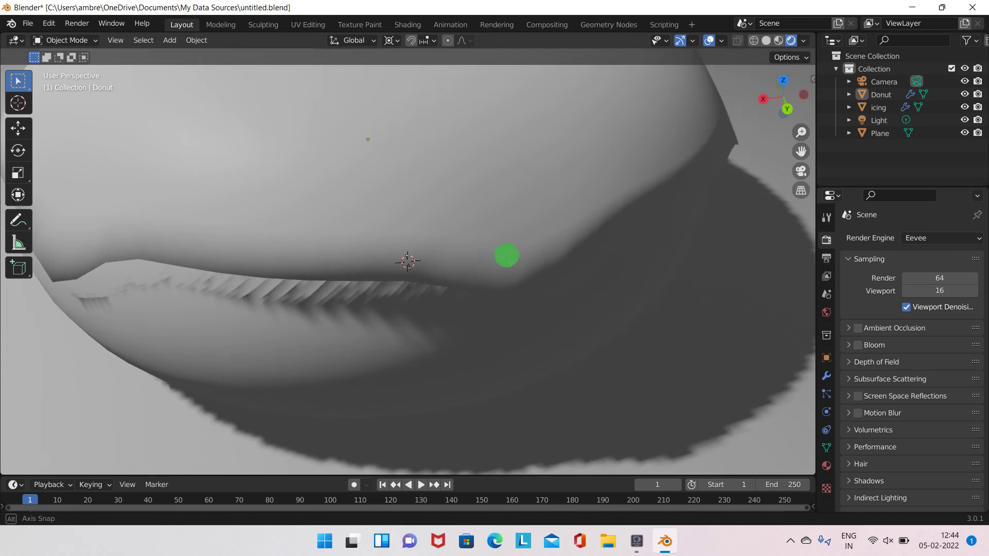
scroll(505, 236, "down", 2)
scroll(505, 236, "down", 4)
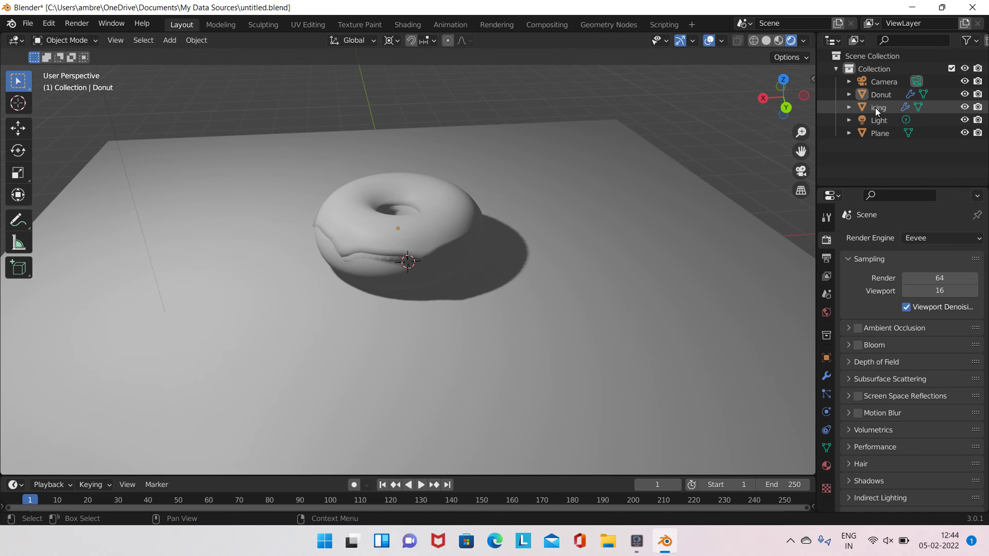
- Nudge the icing about 0.026 m X, -0.023 m Y, 0.032 m Z onto the donut
left_click(412, 225)
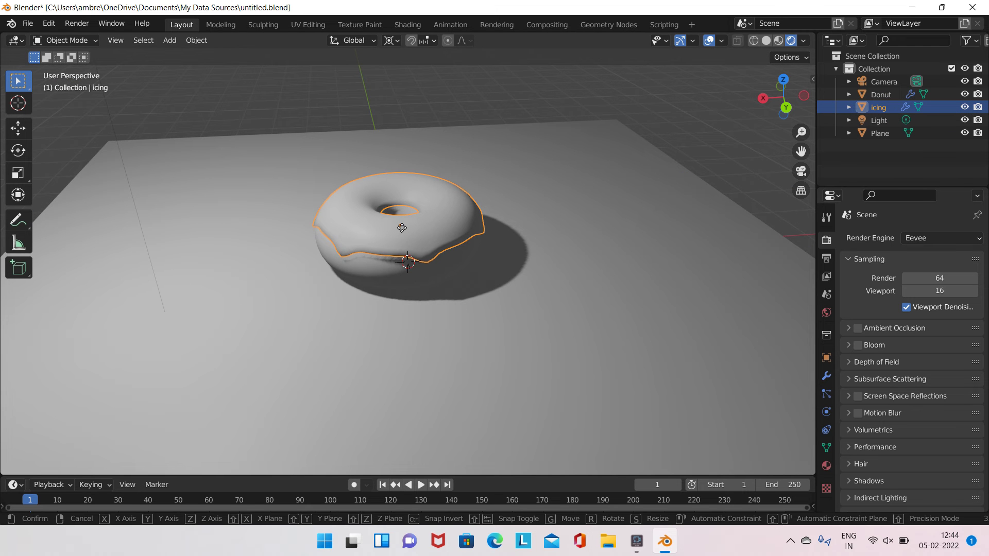
key("g")
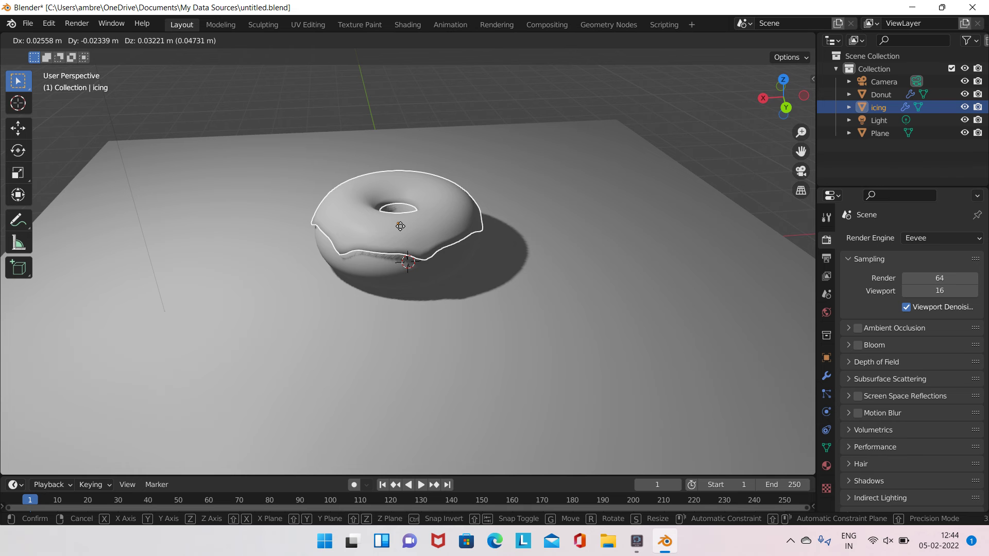
left_click(400, 226)
mouse_move(520, 215)
middle_mouse_down()
mouse_move(315, 162)
mouse_move(561, 238)
mouse_move(465, 195)
middle_mouse_up()
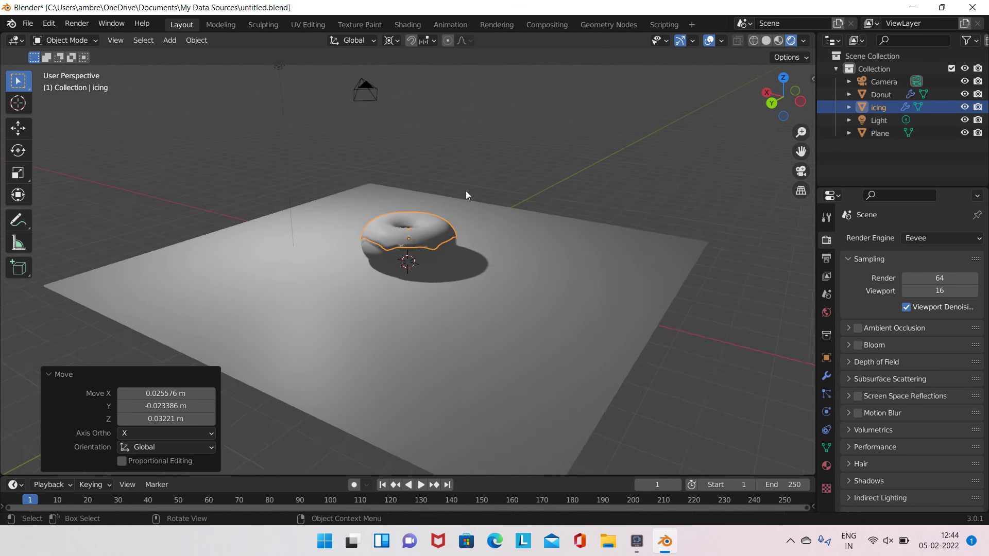
scroll(474, 214, "up", 1)
scroll(474, 214, "up", 2)
scroll(474, 213, "up", 2)
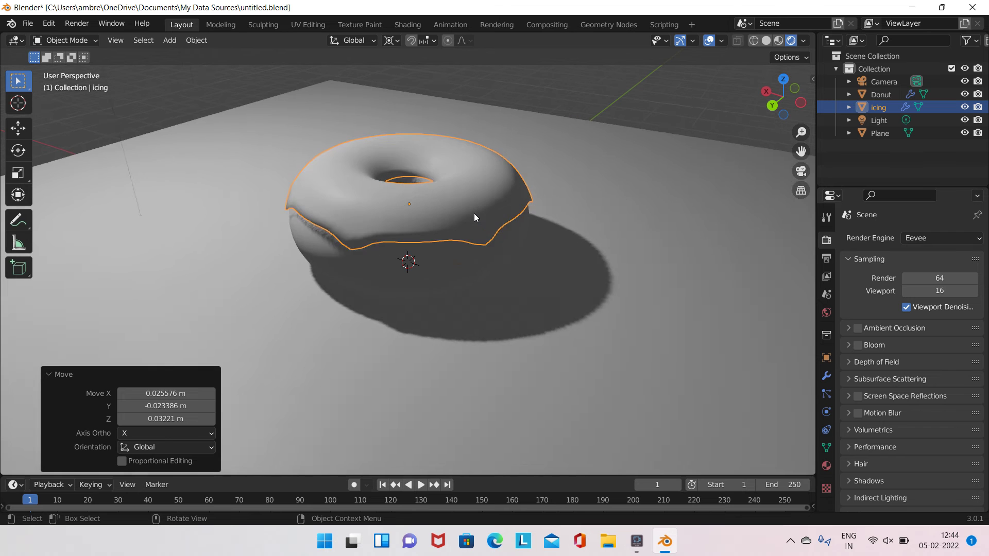
scroll(474, 213, "down", 3)
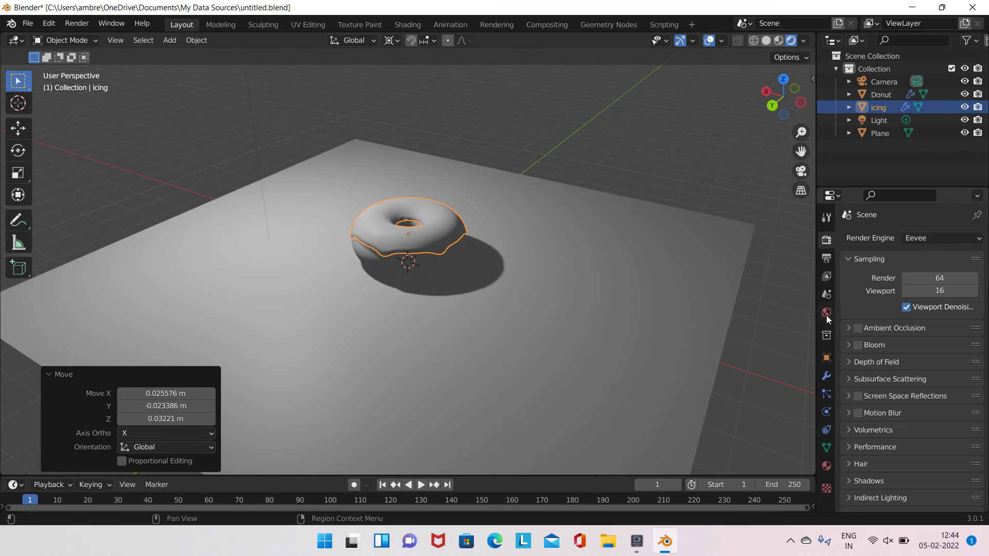
- Give the icing a new Material.001 with pink Base Color (H 0.882, S 0.776, V 0.800)
left_click(762, 41)
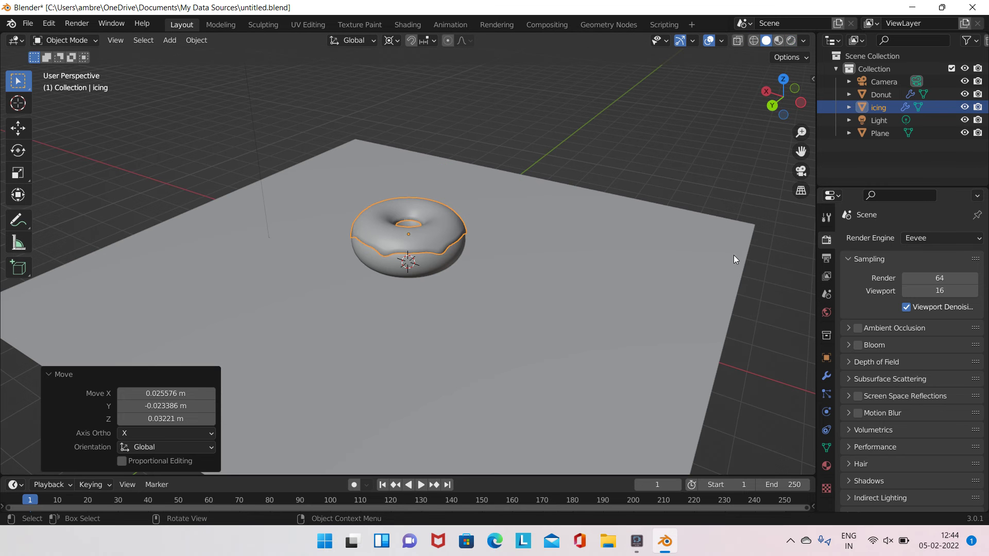
middle_click_drag(734, 257, 728, 242)
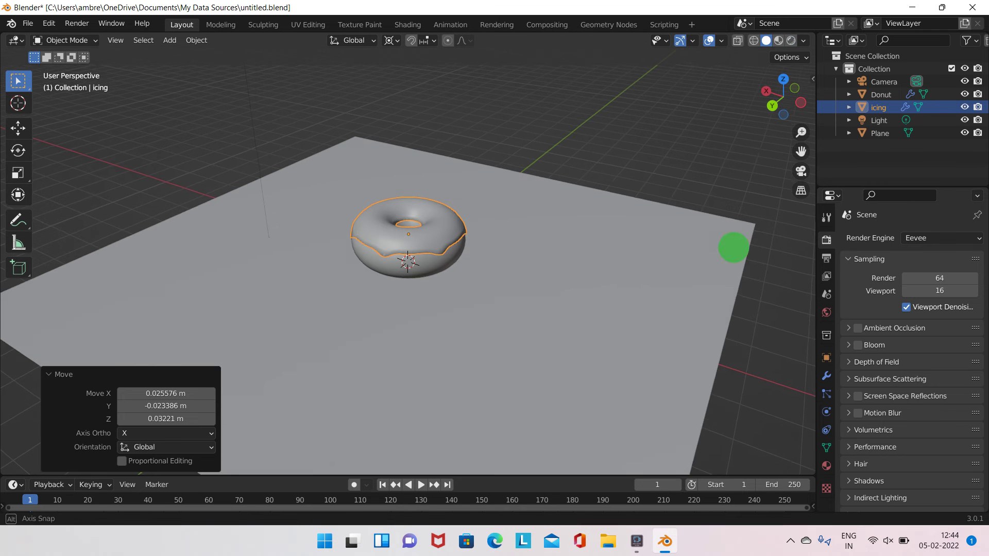
left_click(827, 466)
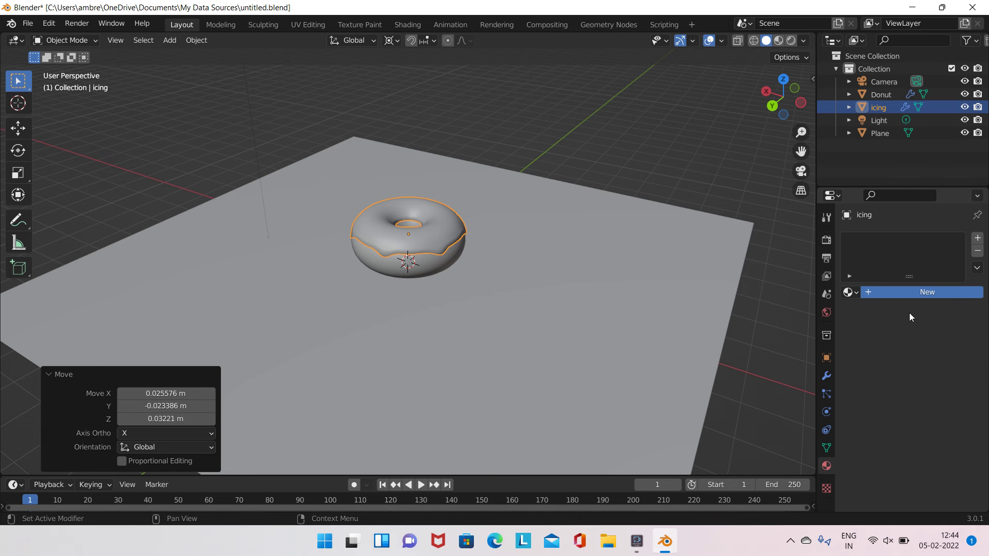
left_click(931, 286)
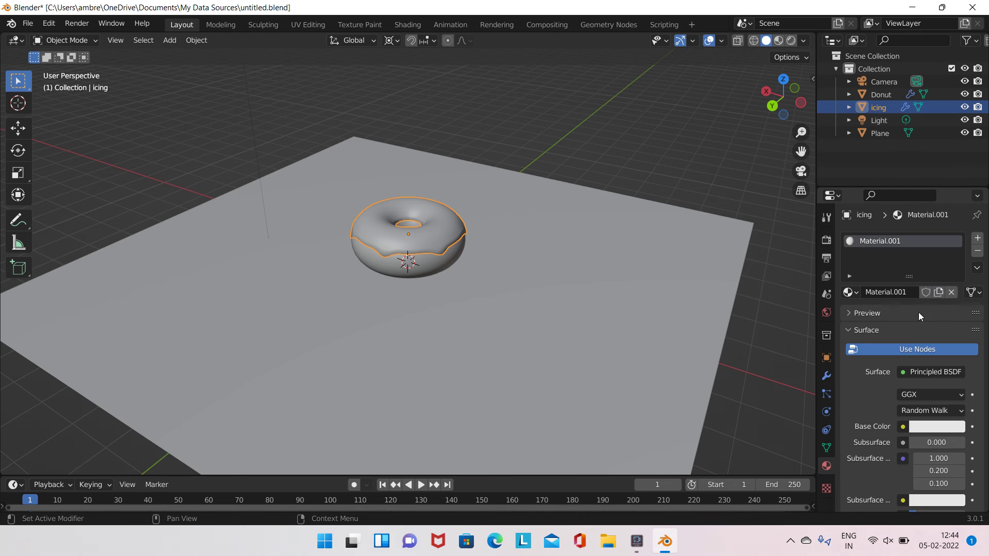
left_click(925, 427)
left_click_drag(924, 317, 916, 305)
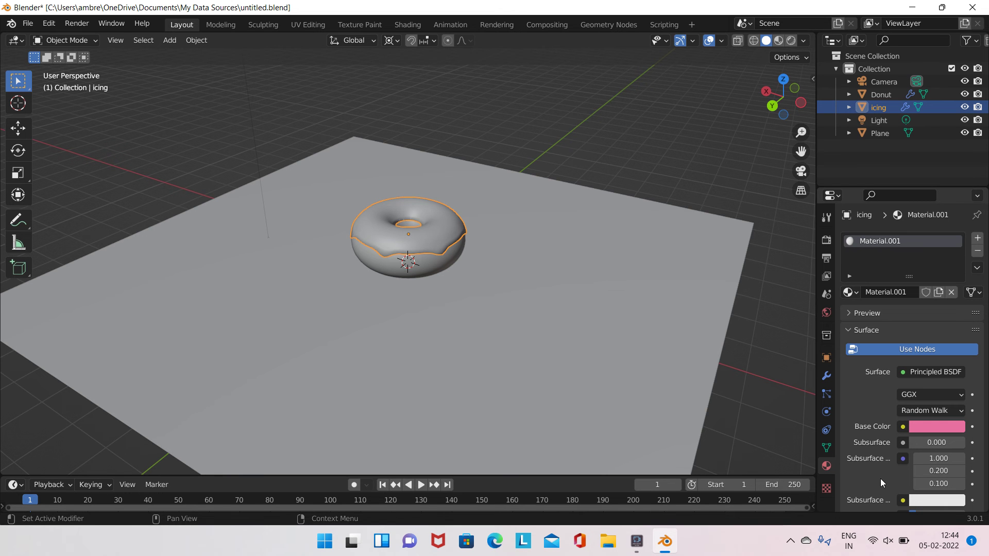
scroll(616, 338, "up", 1)
scroll(615, 333, "up", 2)
scroll(618, 335, "up", 4)
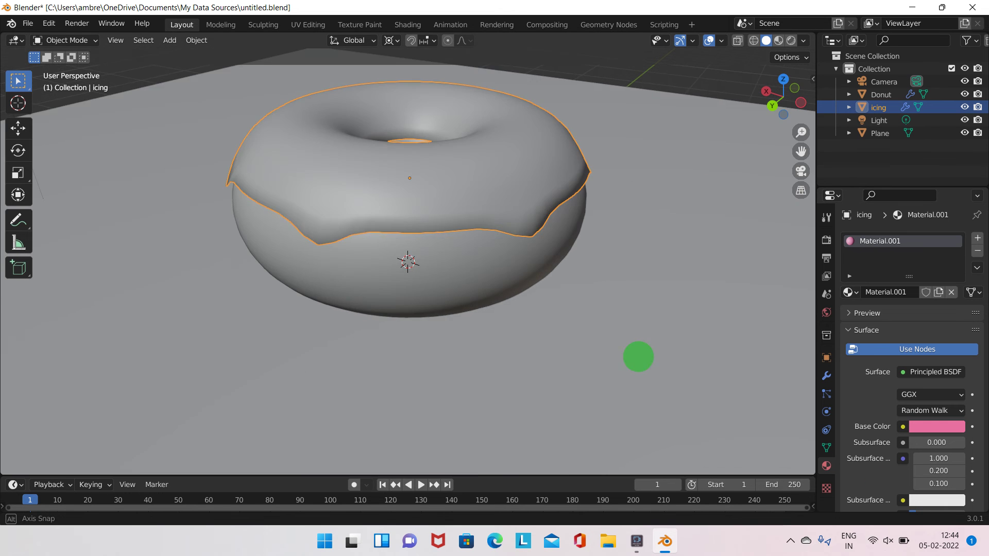
mouse_move(639, 356)
middle_mouse_down()
mouse_move(638, 371)
mouse_move(627, 316)
middle_mouse_up()
scroll(635, 353, "down", 3)
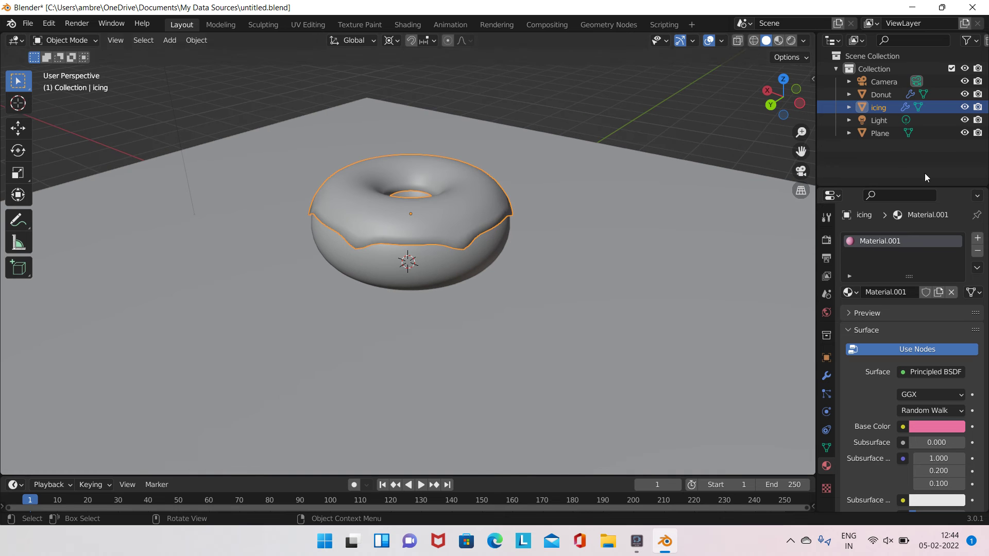
- Try green, teal, blue and pink before settling the Base Color on red (H 0.002, S 0.925)
left_click(917, 427)
left_click(884, 274)
left_click(883, 248)
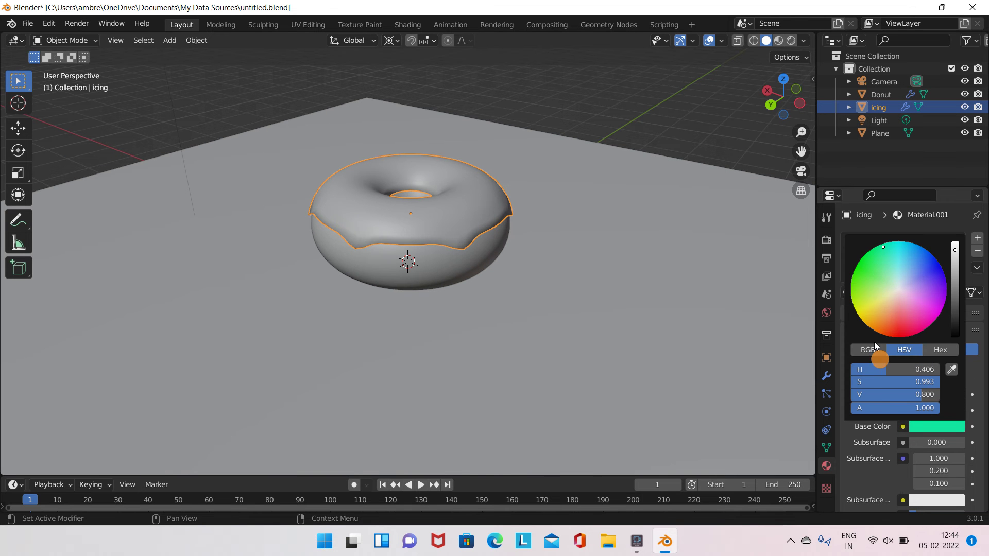
left_click(932, 426)
left_click(924, 242)
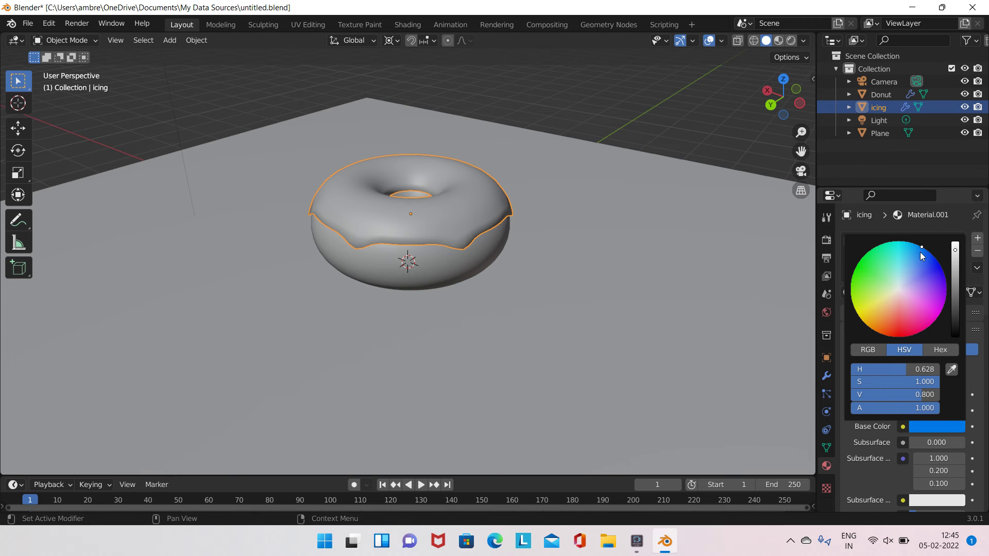
left_click(912, 305)
left_click_drag(912, 306, 890, 337)
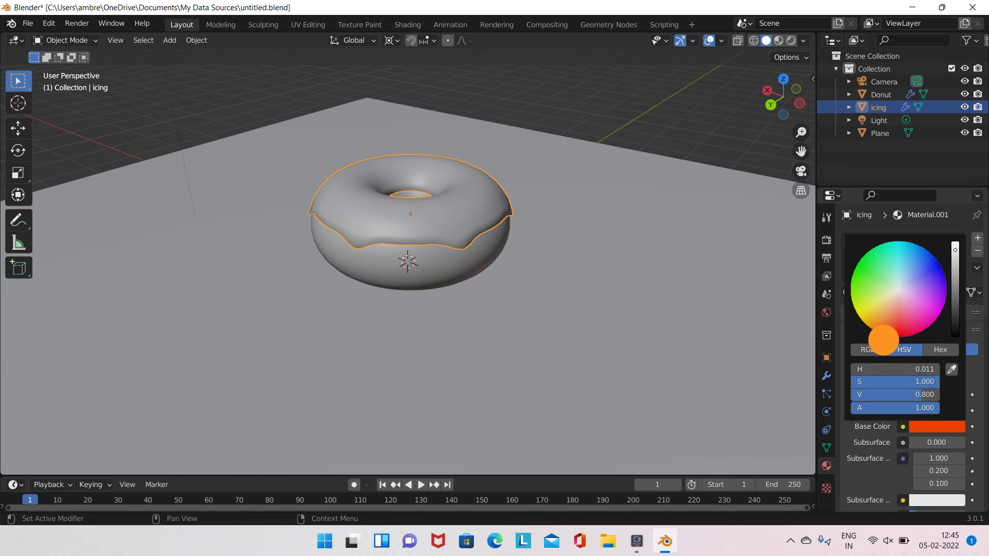
mouse_move(889, 341)
left_mouse_down()
mouse_move(901, 355)
mouse_move(895, 327)
left_mouse_up()
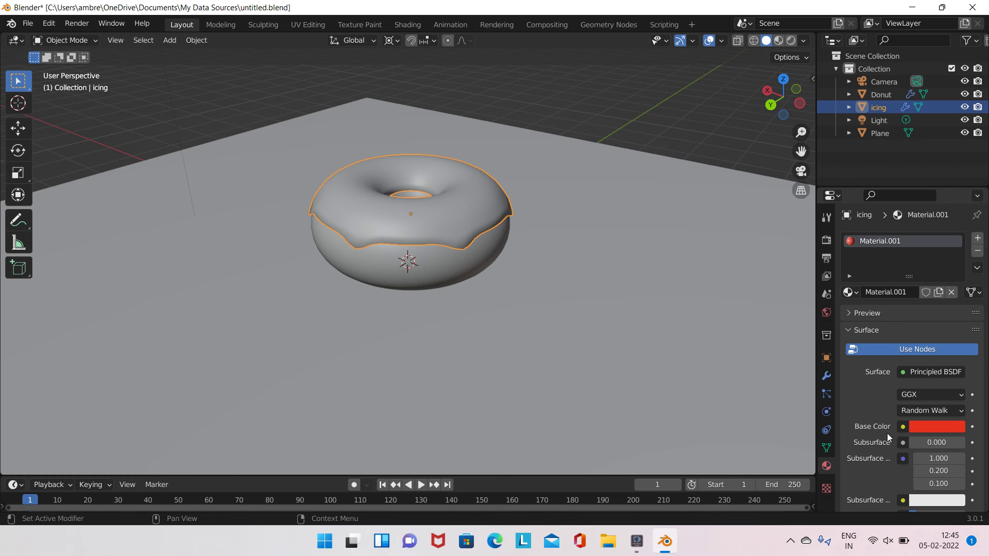
- Set the icing material's Subsurface Color to red, matching the red Base Color
scroll(883, 436, "down", 1)
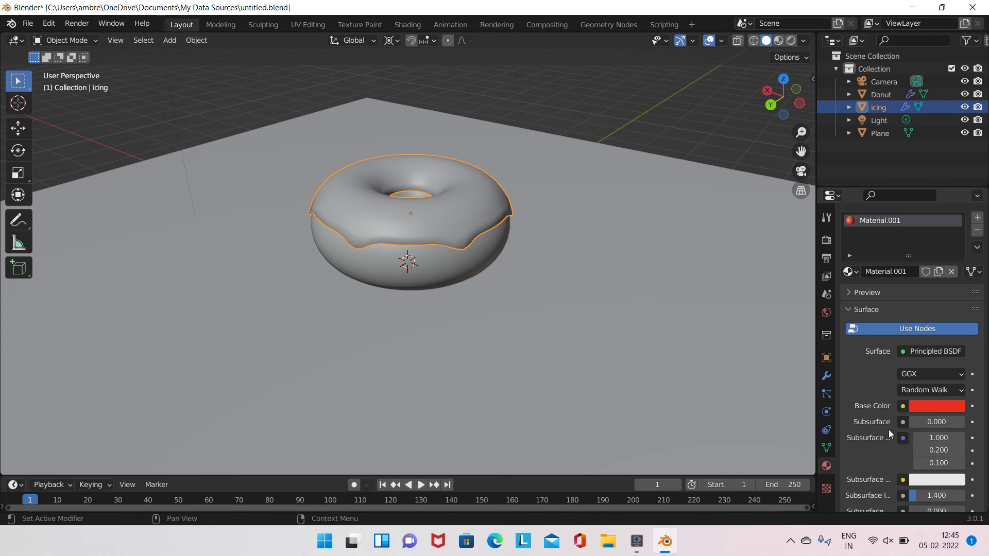
scroll(888, 430, "down", 2)
scroll(902, 381, "up", 3)
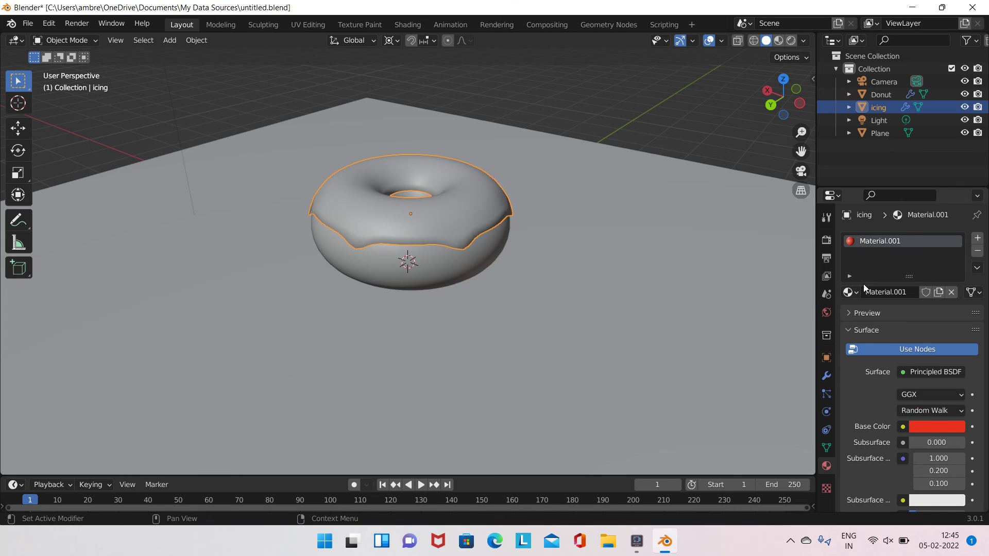
scroll(882, 366, "down", 1)
scroll(882, 364, "down", 6)
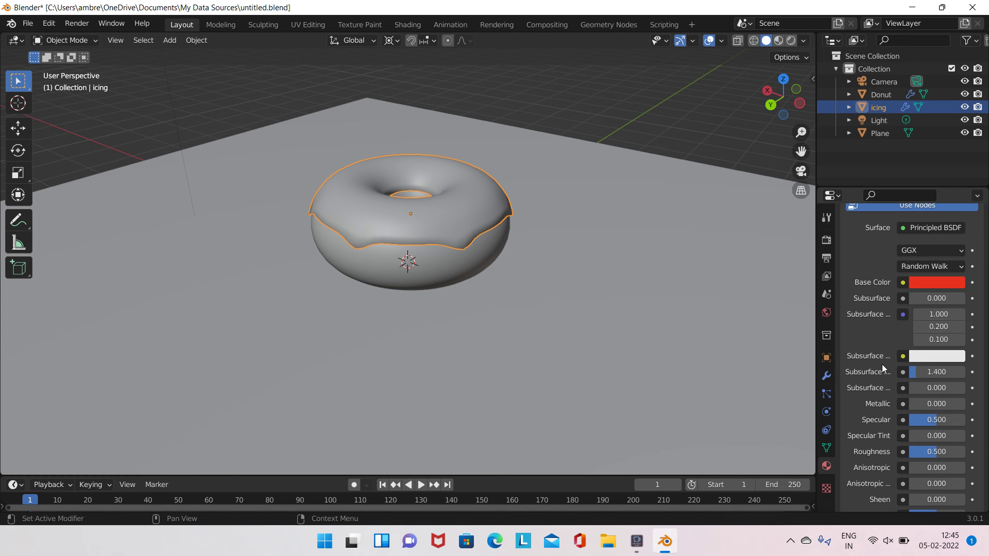
left_click(921, 356)
left_click_drag(893, 267, 883, 267)
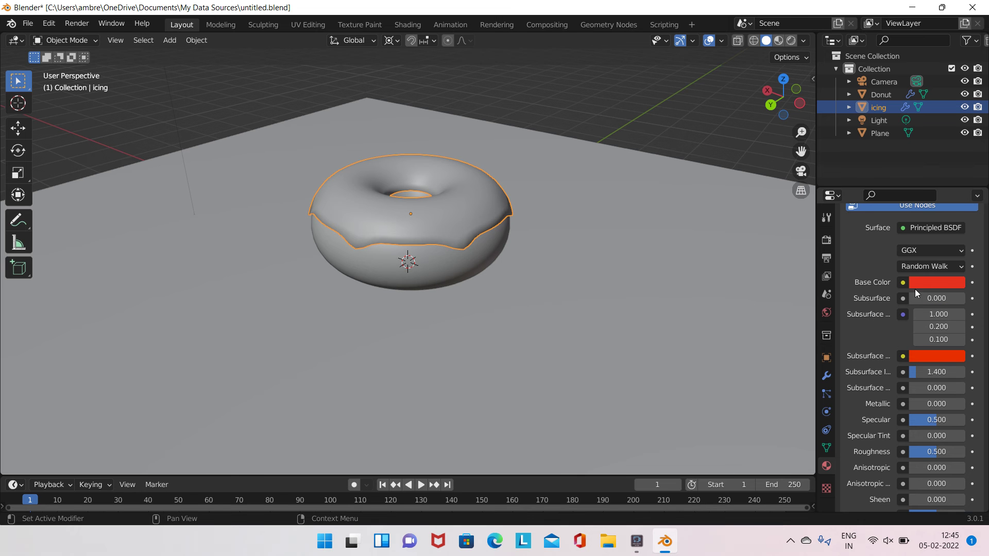
left_click(911, 284)
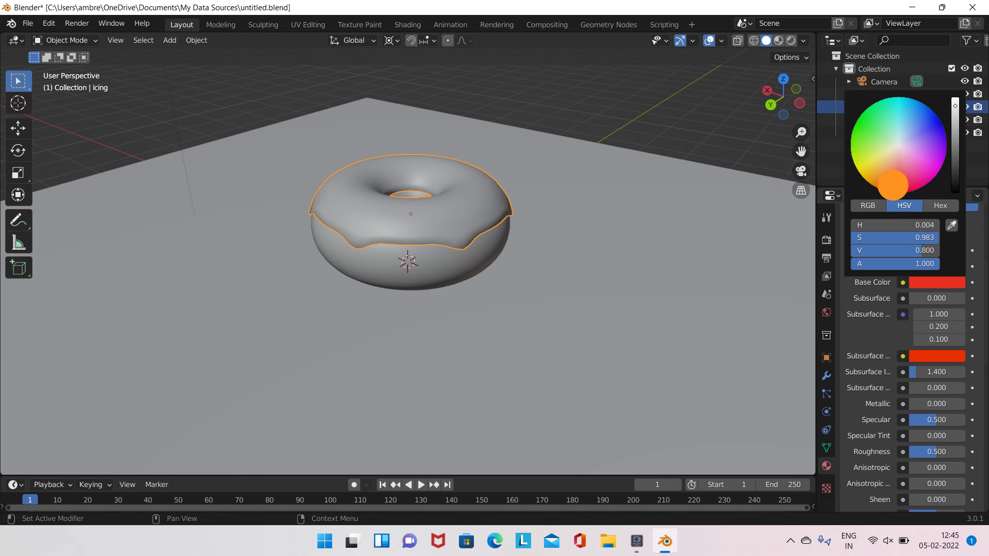
- Inspect the material's Emission color and Blend Mode options under Settings
scroll(884, 343, "down", 4)
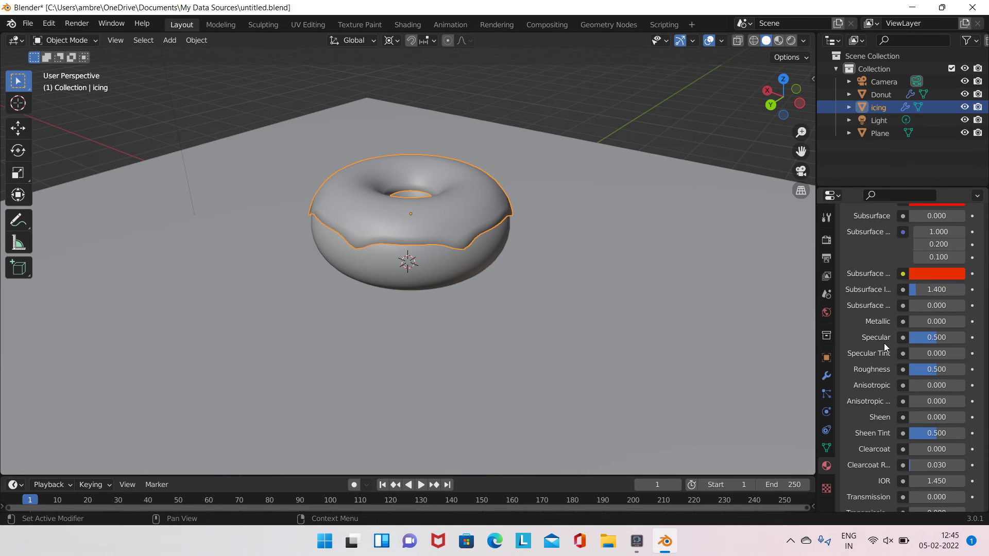
scroll(884, 340, "down", 1)
scroll(891, 340, "down", 4)
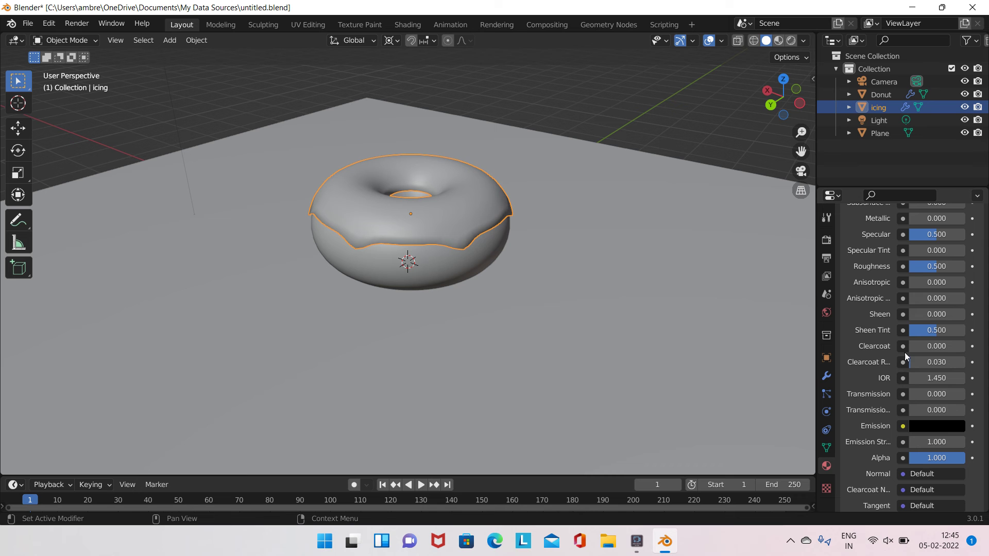
left_click(948, 427)
scroll(894, 435, "down", 2)
scroll(906, 423, "down", 2)
scroll(938, 402, "down", 3)
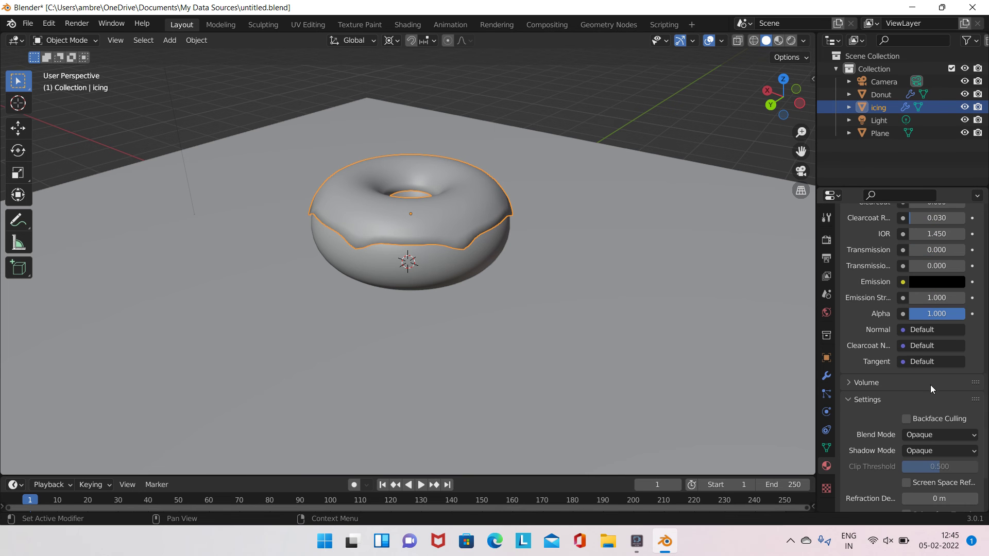
scroll(924, 373, "down", 3)
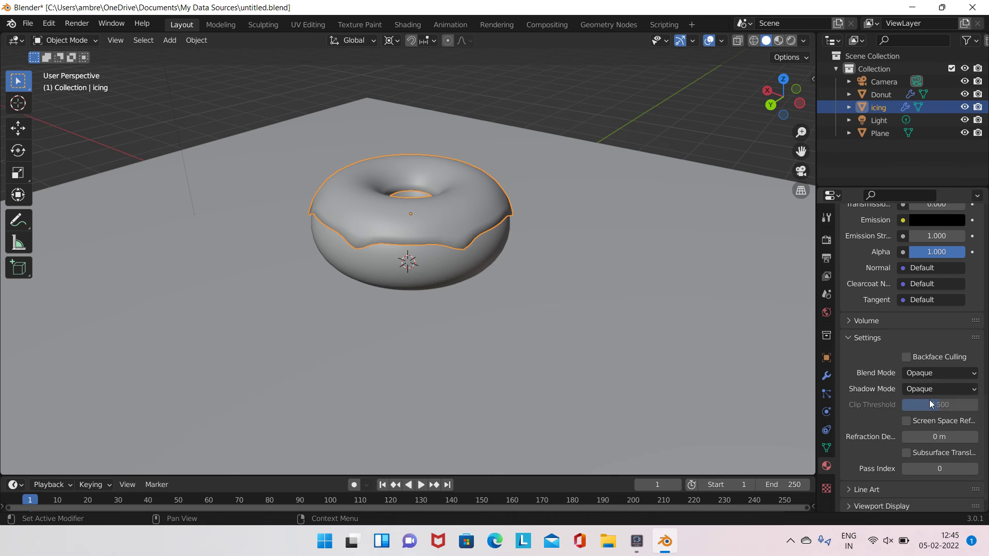
left_click(949, 373)
- Browse the Render, Output, Tool and Scene properties and select the ground plane
left_click(827, 242)
left_click(825, 259)
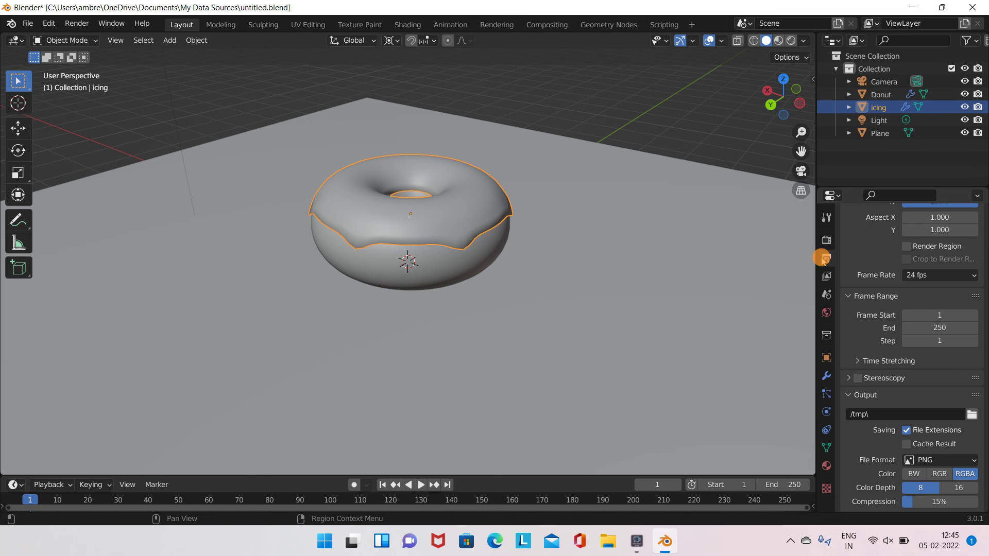
left_click(824, 219)
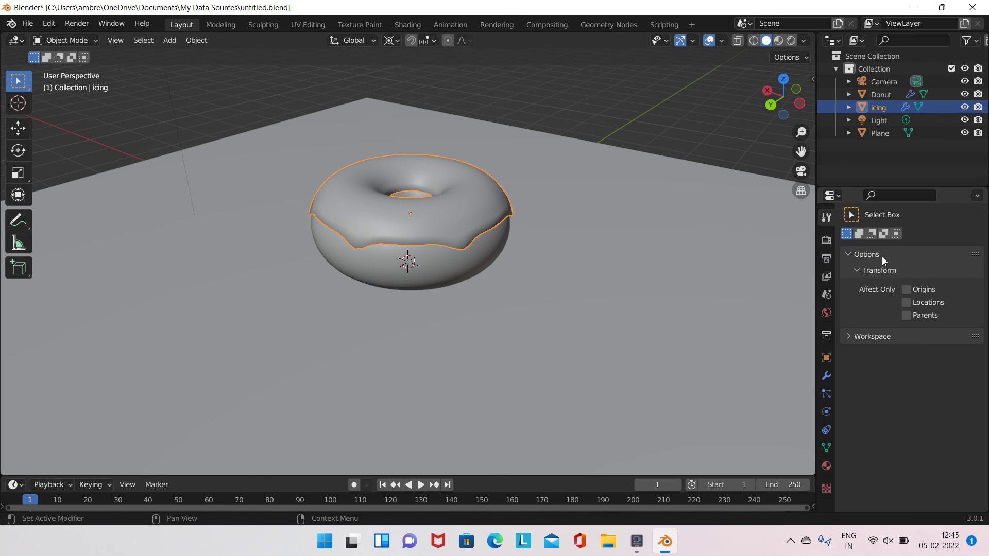
left_click(825, 257)
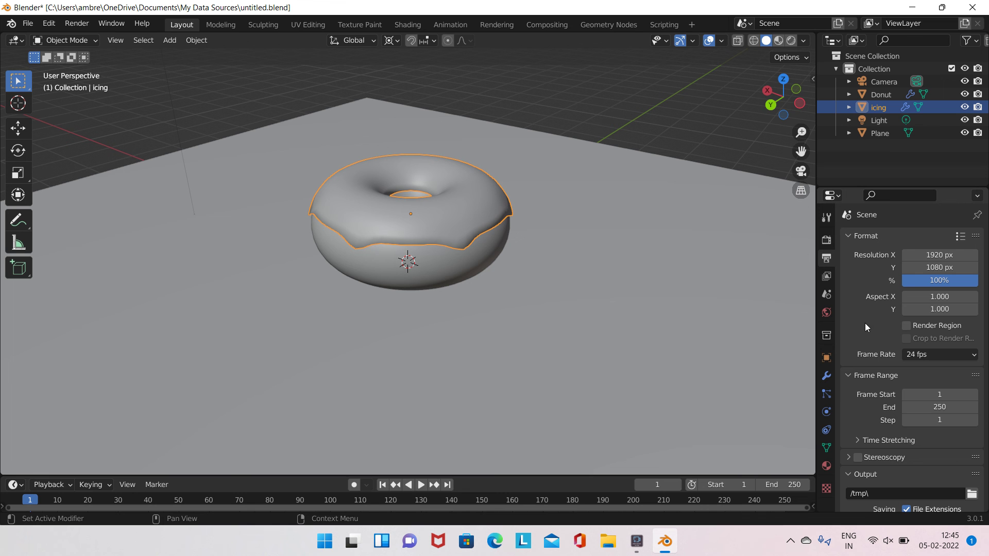
left_click(827, 292)
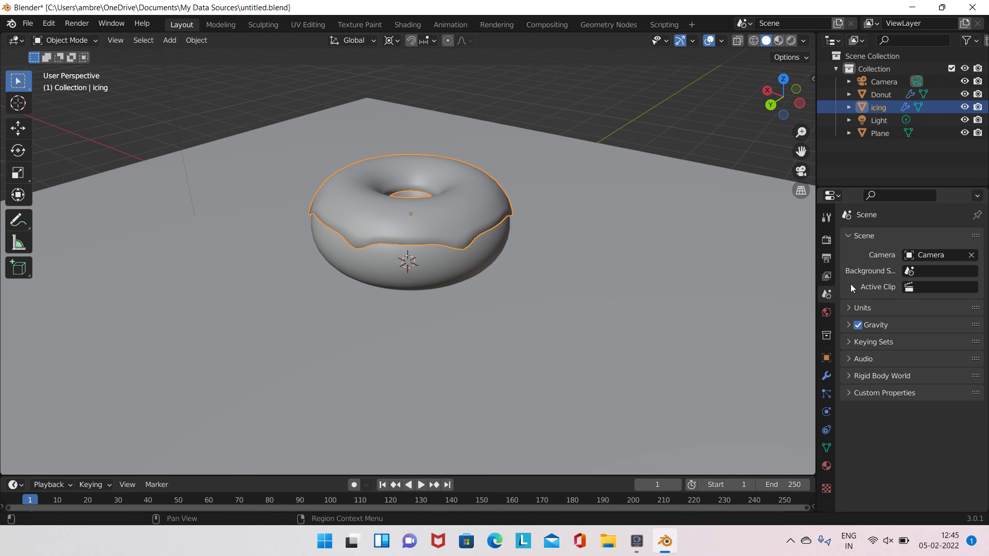
left_click(812, 272)
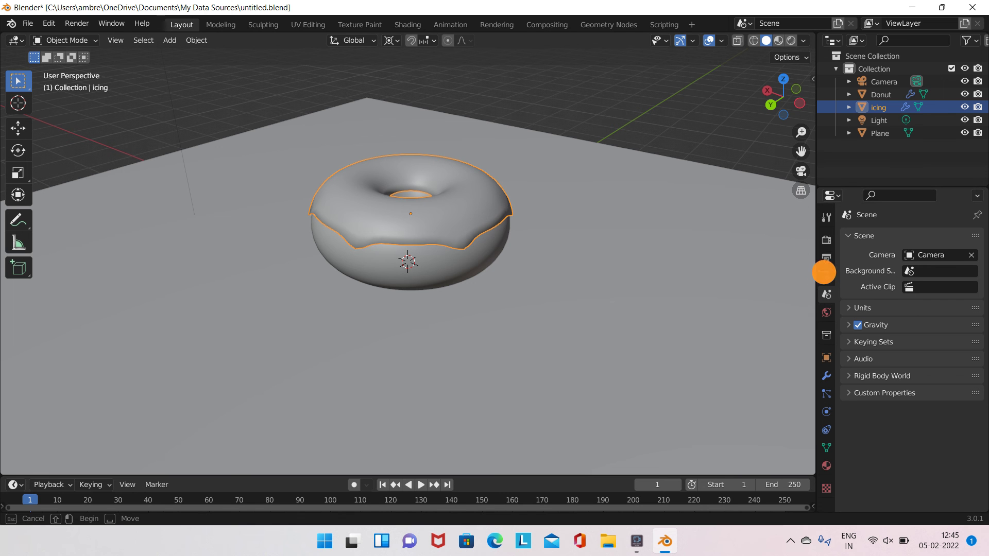
- Check the Object, Modifier, Collection, Physics, Constraint and Data tabs, ending on Material.001
left_click(826, 357)
left_click(827, 375)
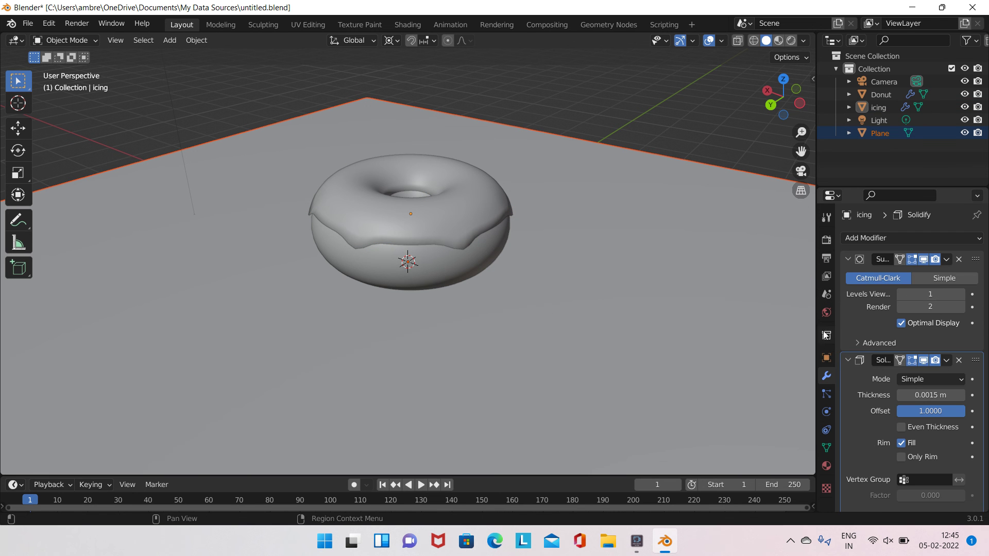
left_click(826, 335)
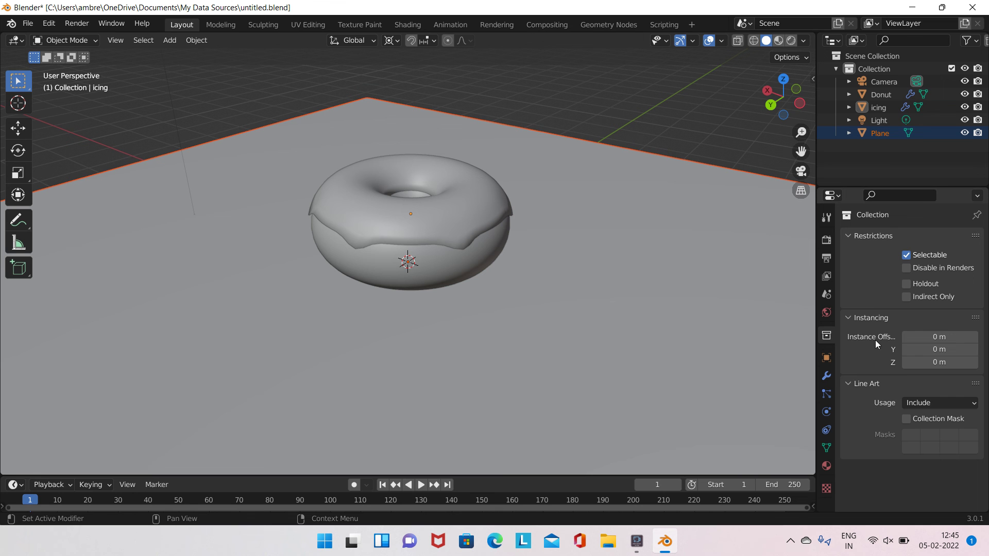
left_click(820, 411)
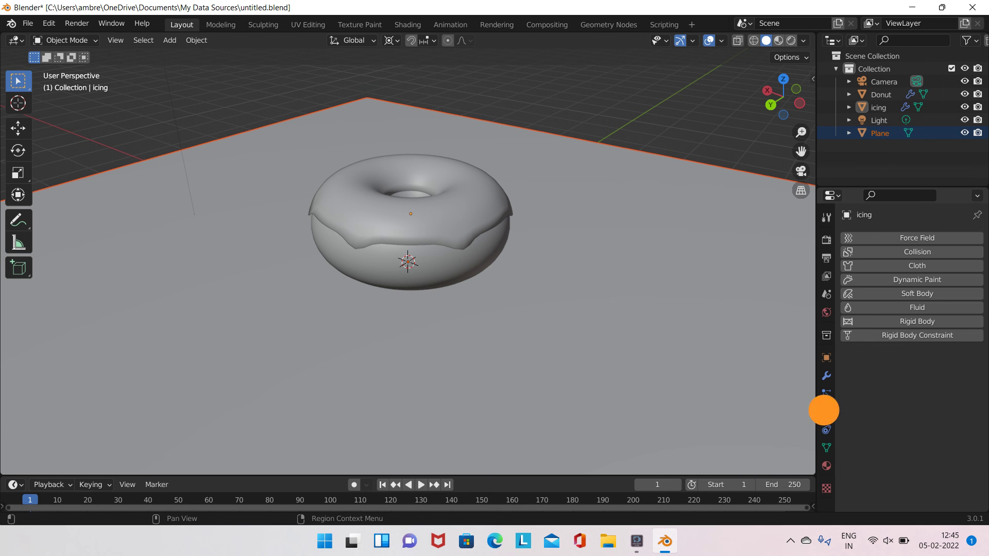
left_click(826, 429)
left_click(826, 448)
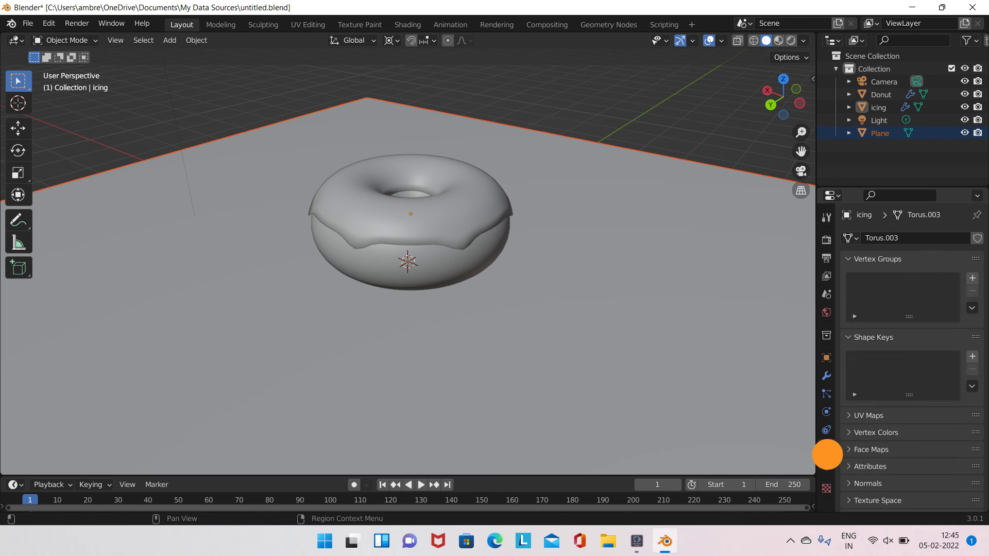
left_click(826, 466)
scroll(896, 349, "down", 2)
scroll(896, 349, "up", 2)
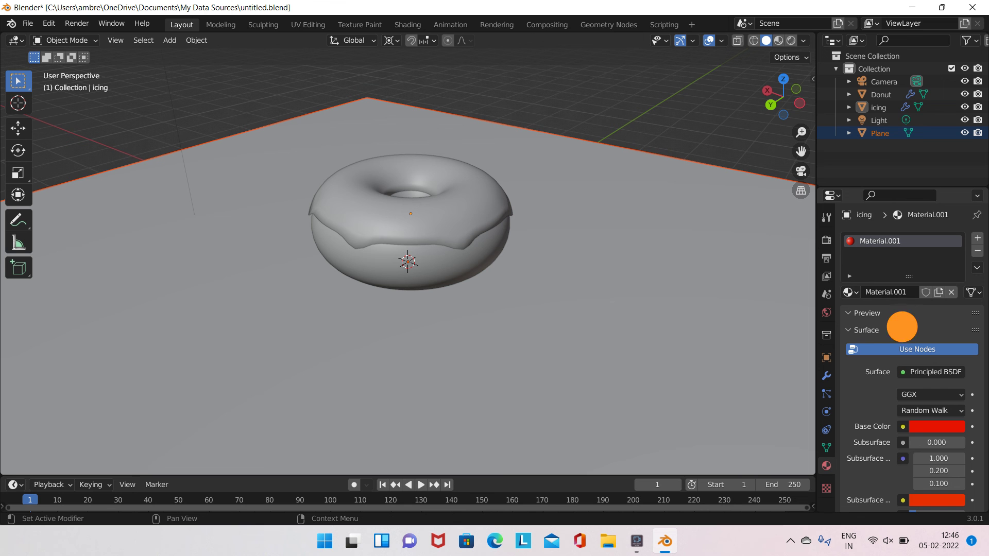
- Turn off Use Nodes and set the icing Base Color to soft pink (H 0.932, S 0.846, V 0.800)
left_click(863, 329)
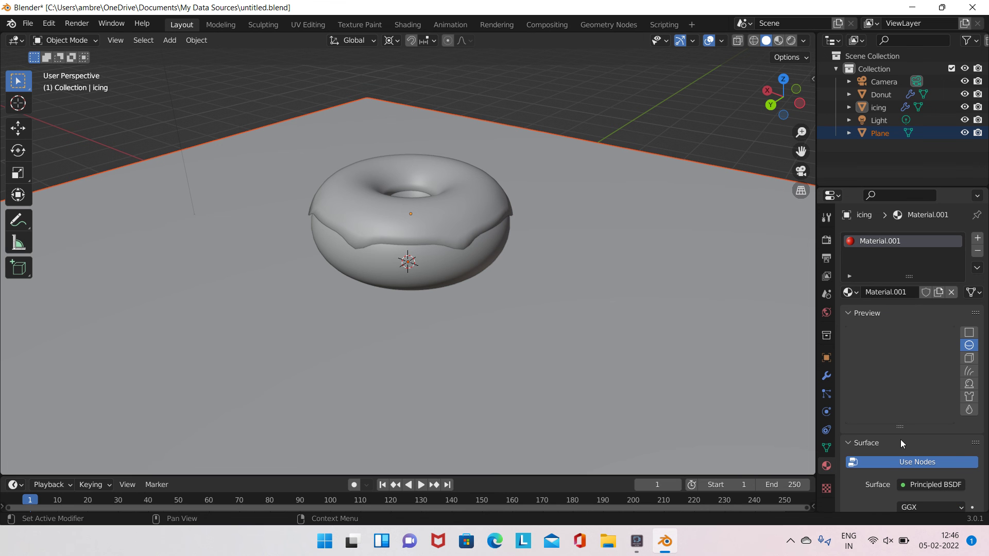
left_click(907, 463)
scroll(904, 450, "down", 3)
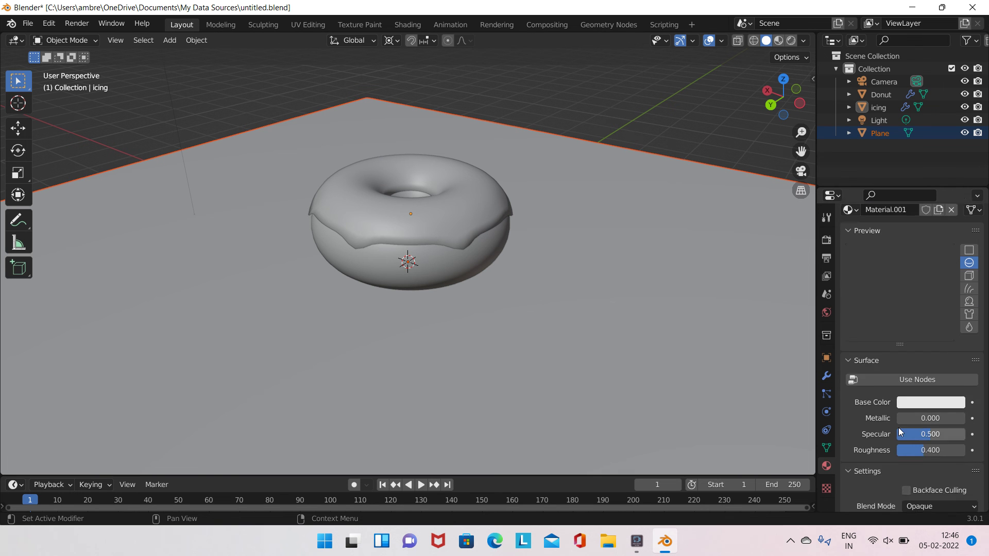
scroll(898, 427, "down", 2)
scroll(910, 395, "down", 3)
left_click(902, 323)
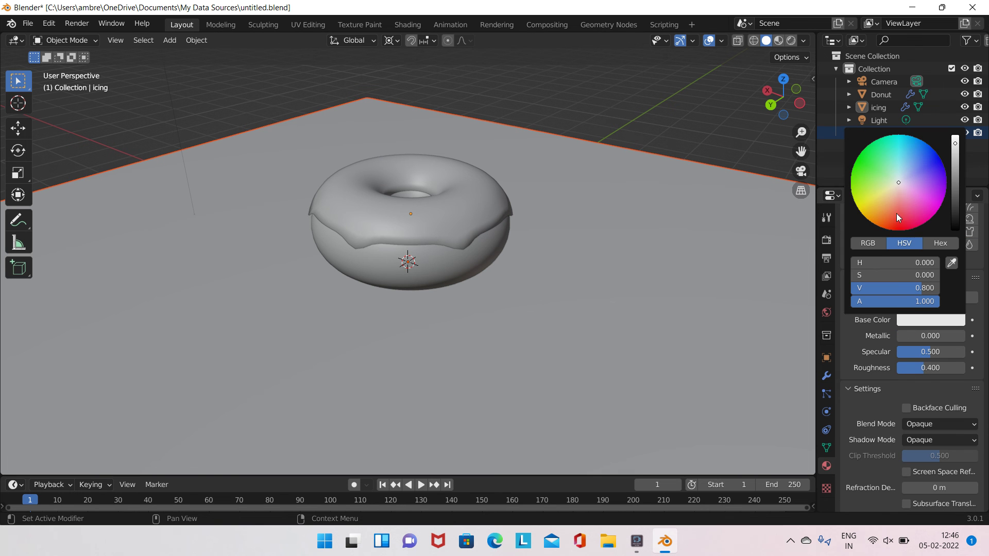
left_click_drag(896, 214, 917, 208)
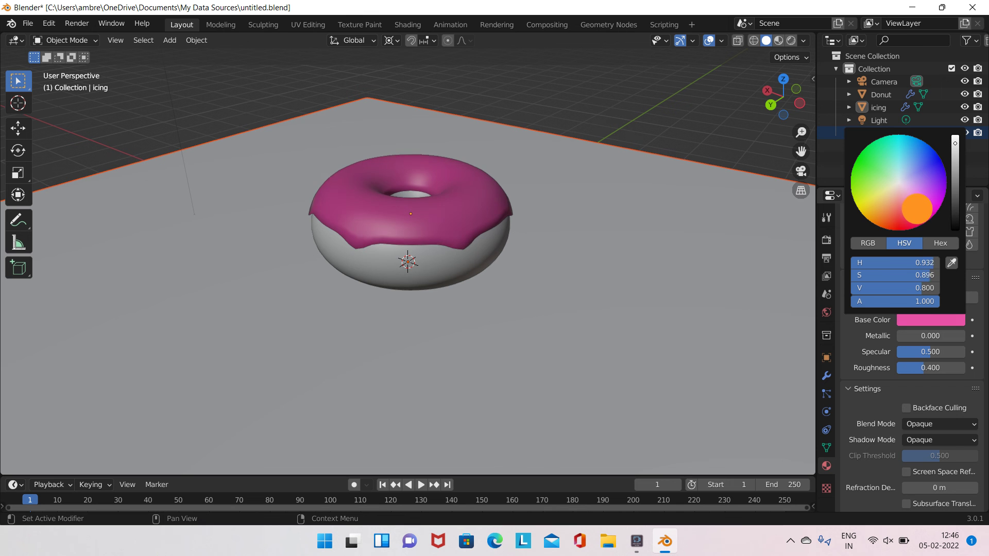
left_click_drag(916, 209, 913, 204)
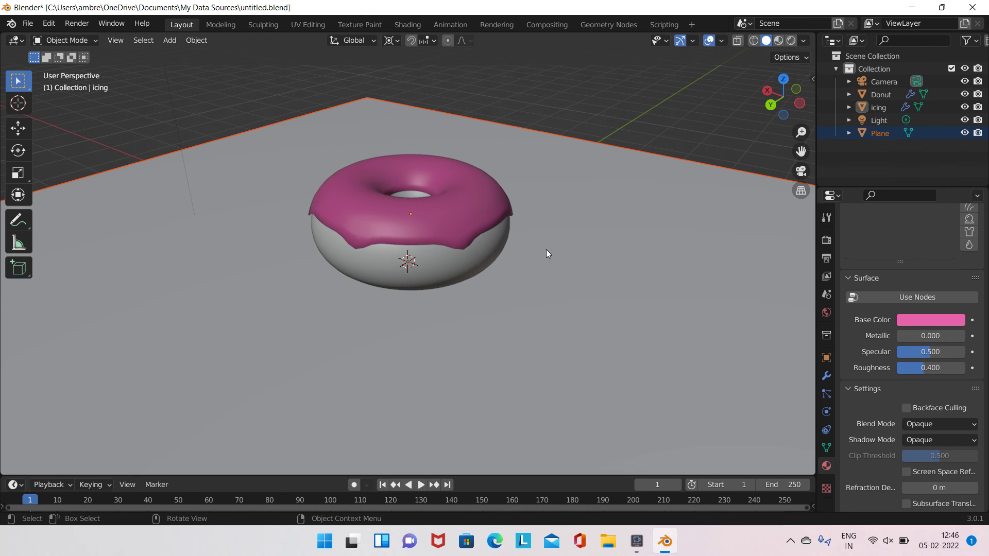
mouse_move(546, 250)
middle_mouse_down()
mouse_move(563, 282)
mouse_move(543, 267)
mouse_move(549, 249)
middle_mouse_up()
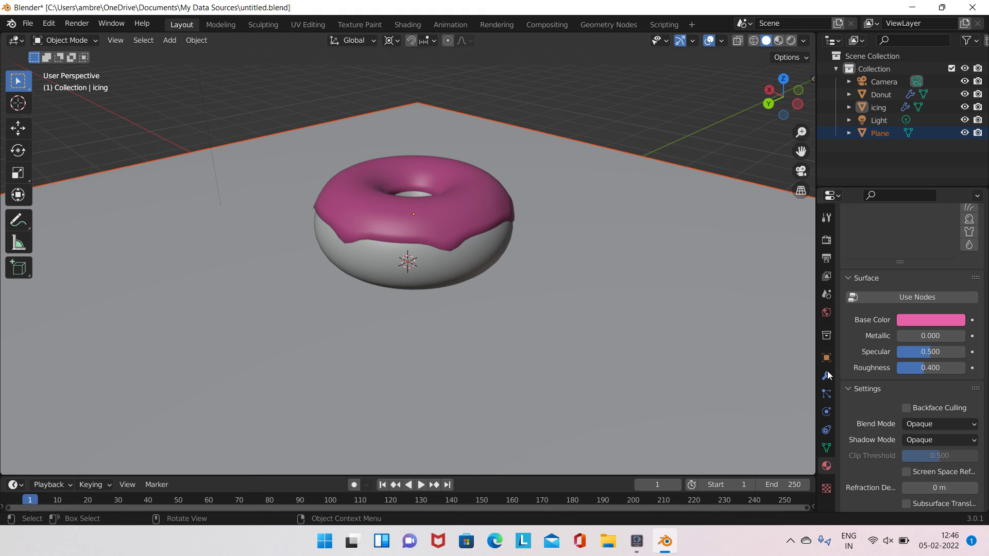
scroll(902, 360, "up", 2)
- Lower the icing roughness to 0.185, then further to about 0.037 for a glossy finish
scroll(901, 377, "down", 3)
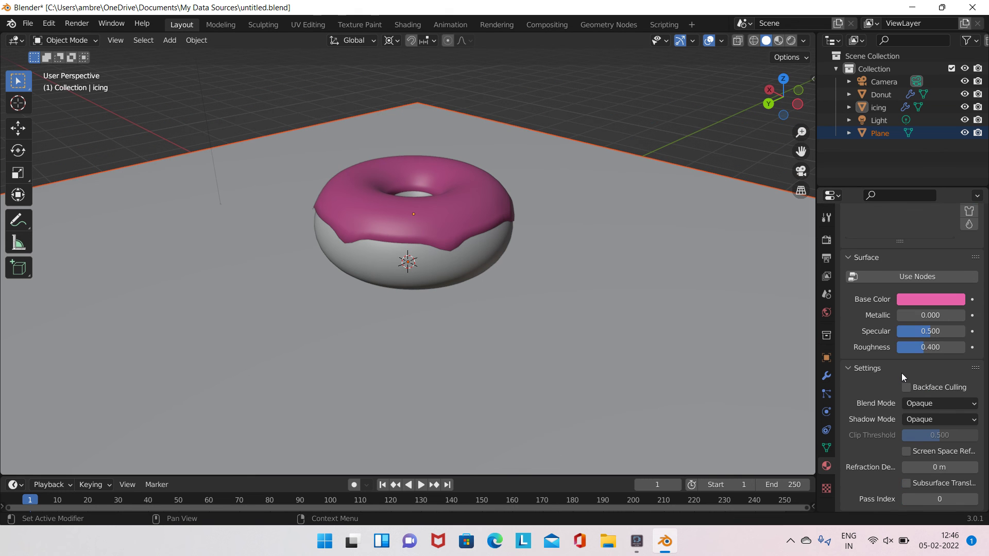
scroll(902, 373, "down", 2)
left_click(918, 301)
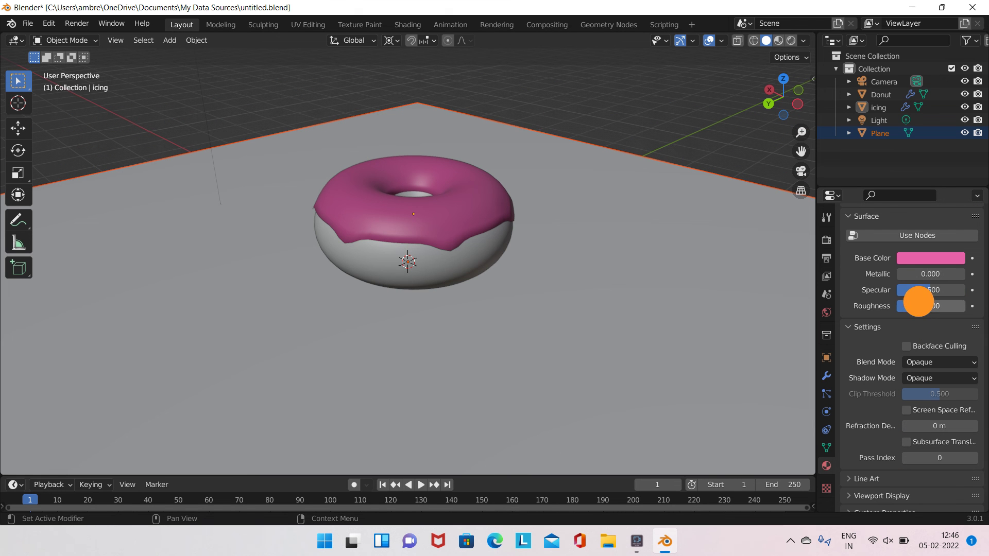
left_click_drag(918, 301, 912, 302)
left_click(920, 305)
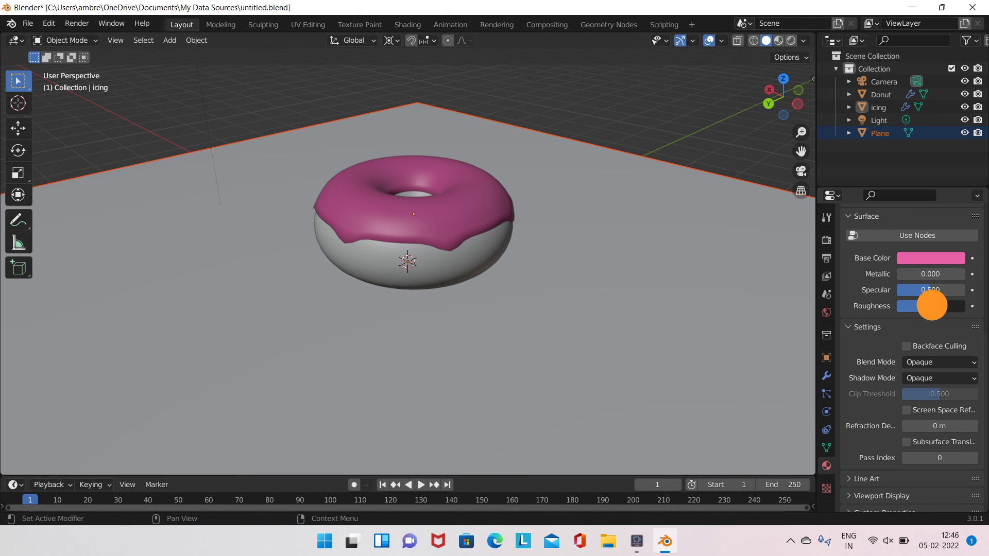
type("0.4.185")
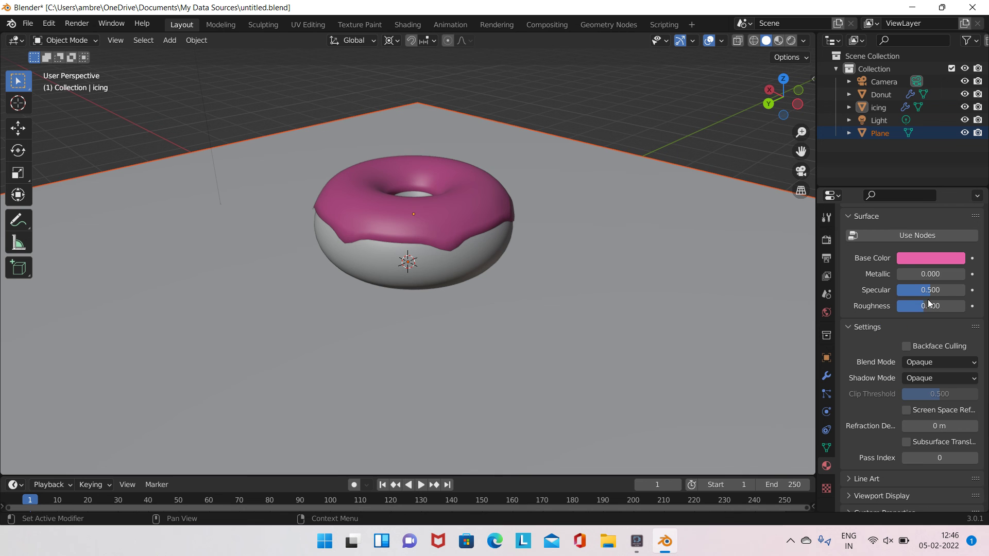
left_click(922, 305)
mouse_move(908, 300)
left_mouse_down()
mouse_move(888, 303)
mouse_move(903, 305)
mouse_move(894, 309)
left_mouse_up()
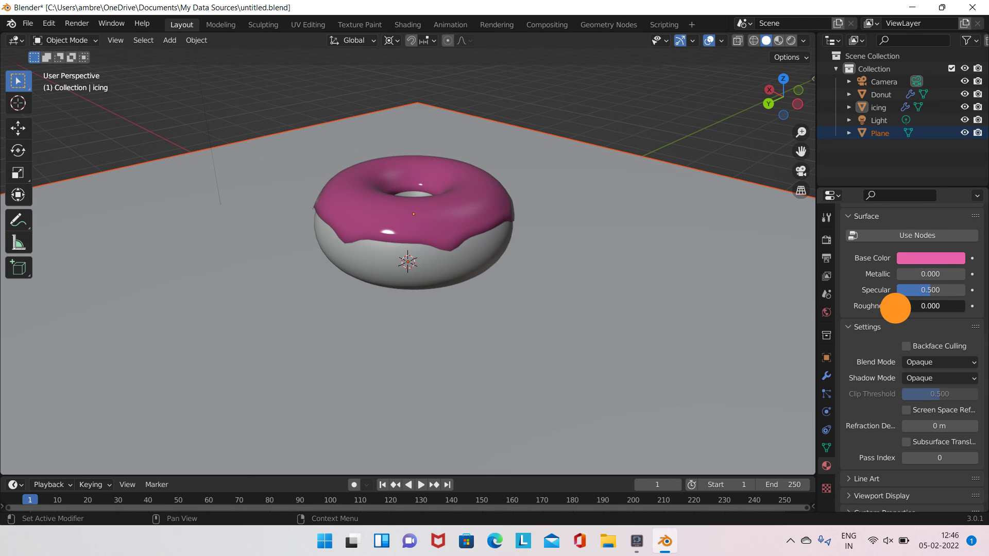
- Orbit and zoom to inspect the glossy highlights from a lower side view
middle_click_drag(606, 266, 567, 250)
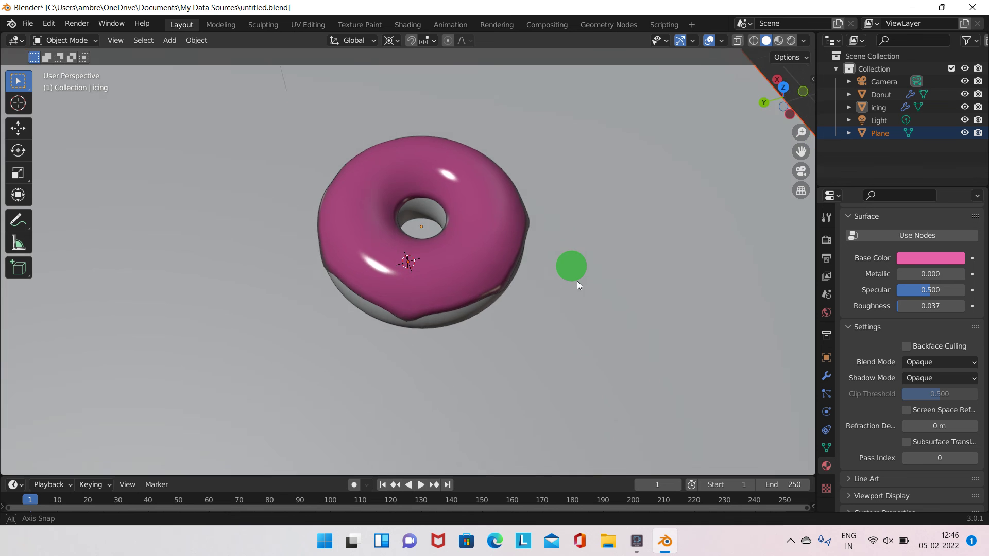
scroll(568, 251, "up", 3)
scroll(569, 250, "down", 5)
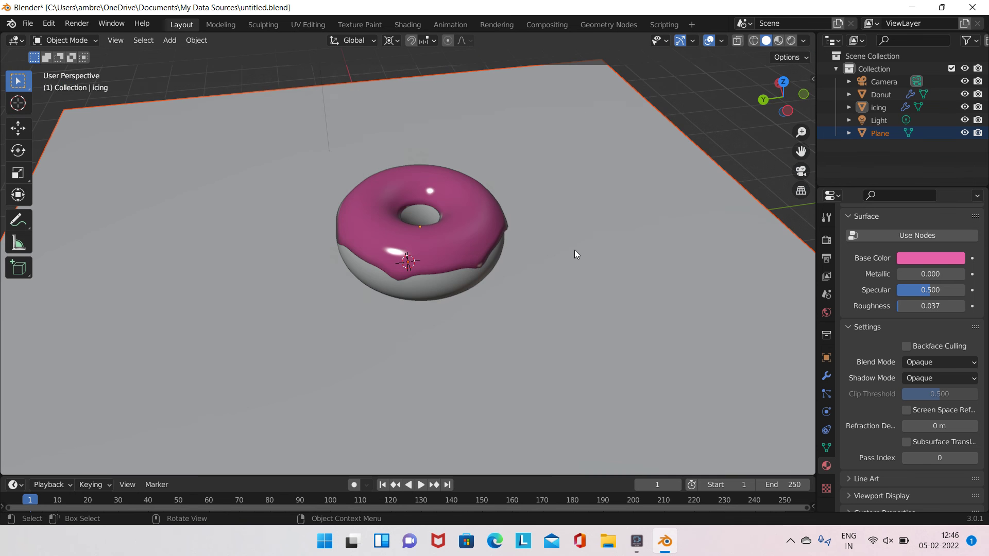
scroll(574, 249, "up", 4)
middle_click_drag(591, 208, 596, 172)
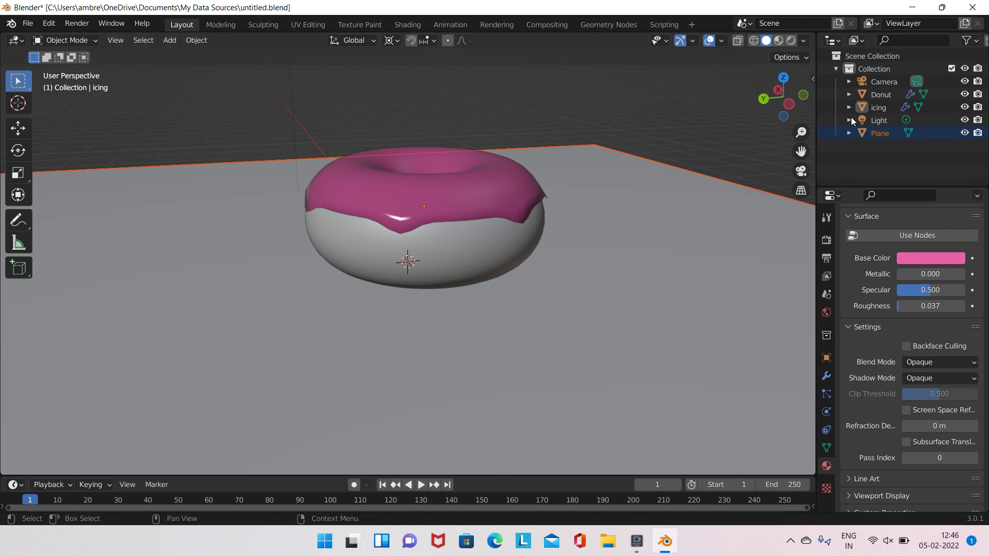
- Give the Donut object a new material with Use Nodes turned off
left_click(880, 94)
scroll(805, 295, "down", 2)
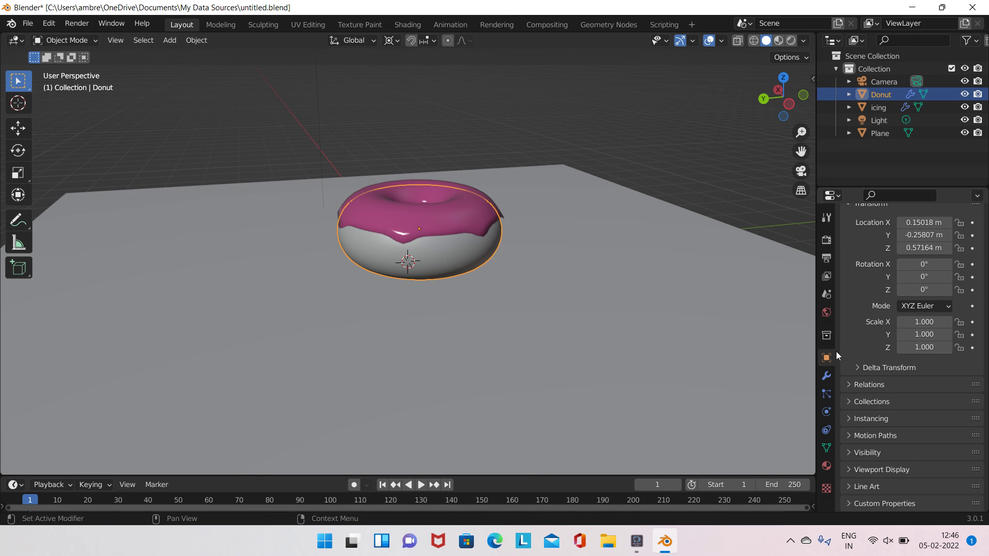
left_click(826, 466)
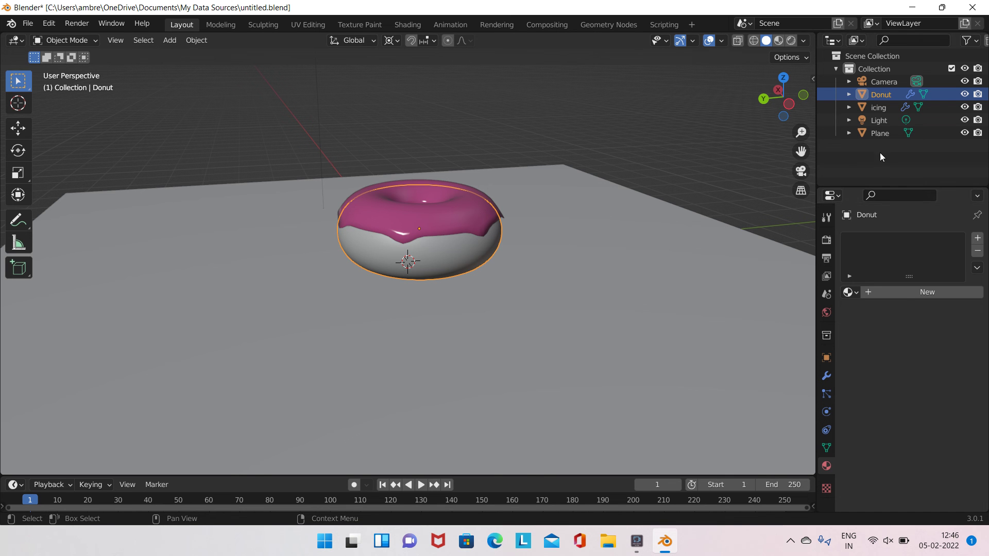
left_click(891, 291)
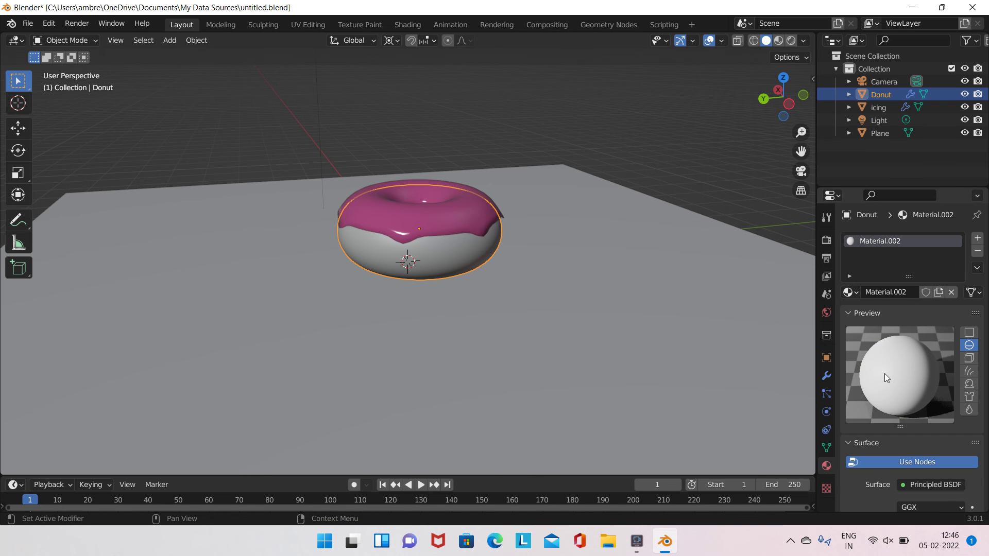
scroll(885, 373, "down", 2)
left_click(897, 400)
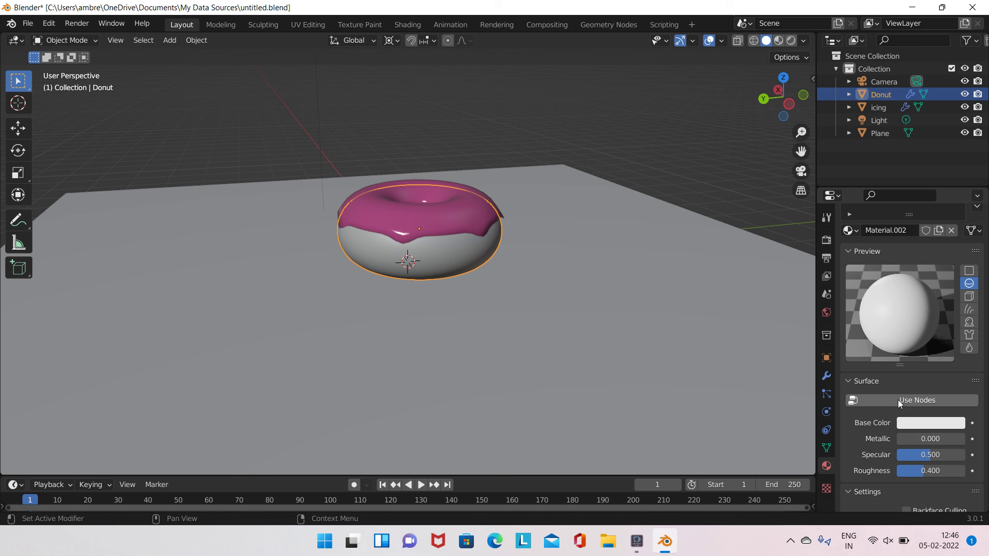
- Set the donut material's Base Color to a tan yellow-orange dough colour
left_click(913, 422)
left_click_drag(880, 322, 885, 302)
left_click(931, 422)
left_click(850, 164)
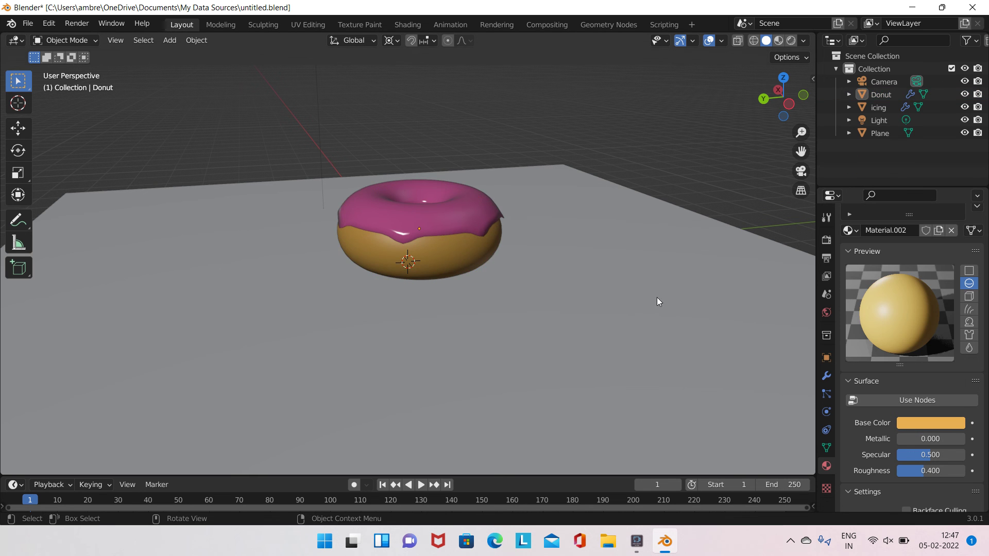
- Switch to Rendered shading and orbit out to view the donut's shadow and whole plane
middle_click_drag(610, 316, 618, 305)
left_click(791, 40)
scroll(755, 311, "up", 3)
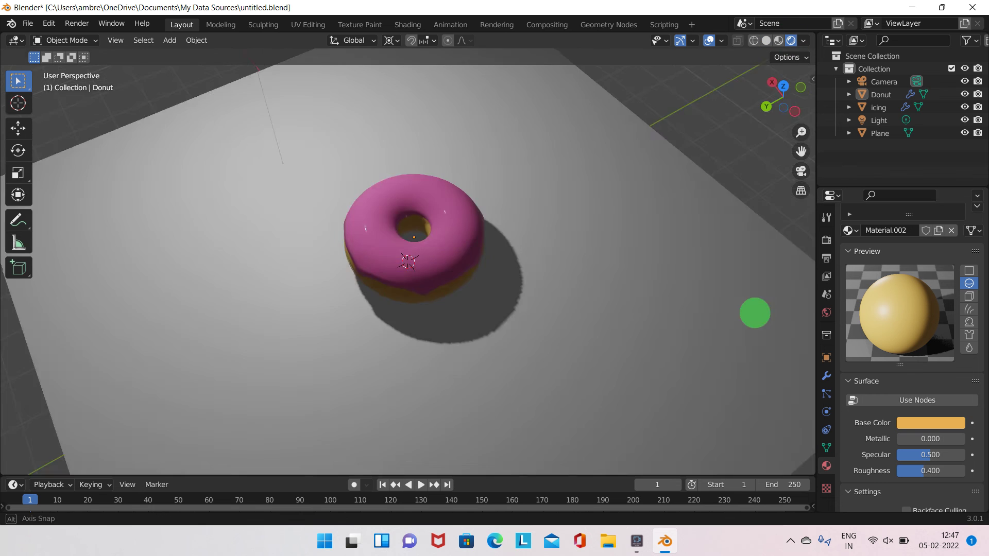
middle_click_drag(755, 311, 759, 320)
middle_click_drag(29, 286, 601, 243)
scroll(600, 243, "down", 5)
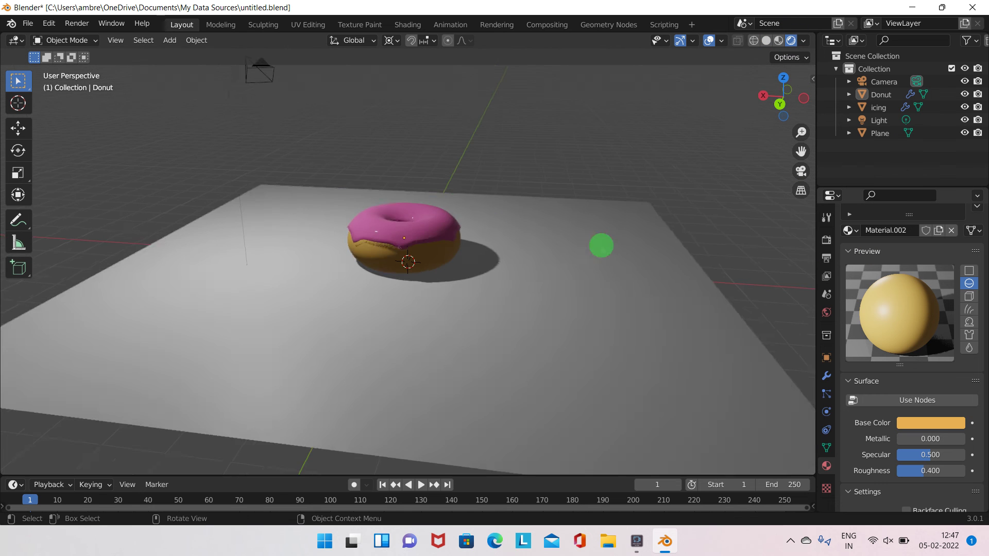
scroll(624, 288, "up", 2)
- Move the light to about (-2.36, 1.15, -1.75) m beside the donut and list render engines
left_click(876, 107)
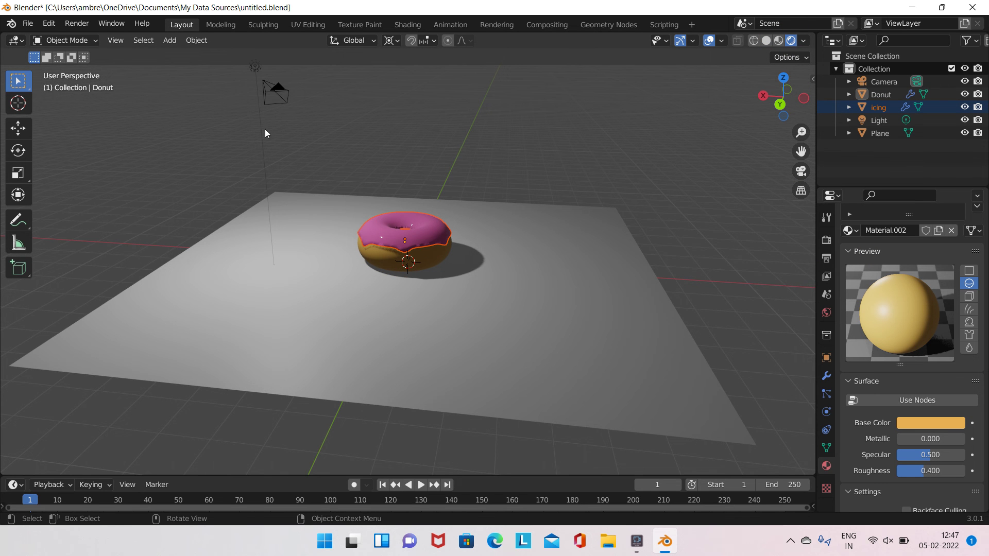
middle_click_drag(259, 159, 270, 119)
left_click_drag(270, 120, 288, 148)
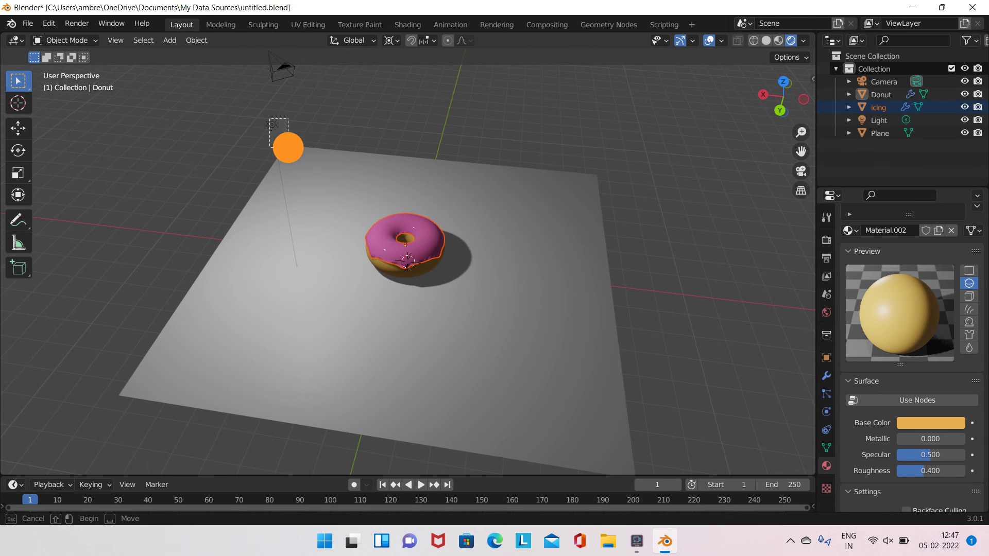
key("g")
left_click(407, 242)
scroll(407, 243, "up", 5)
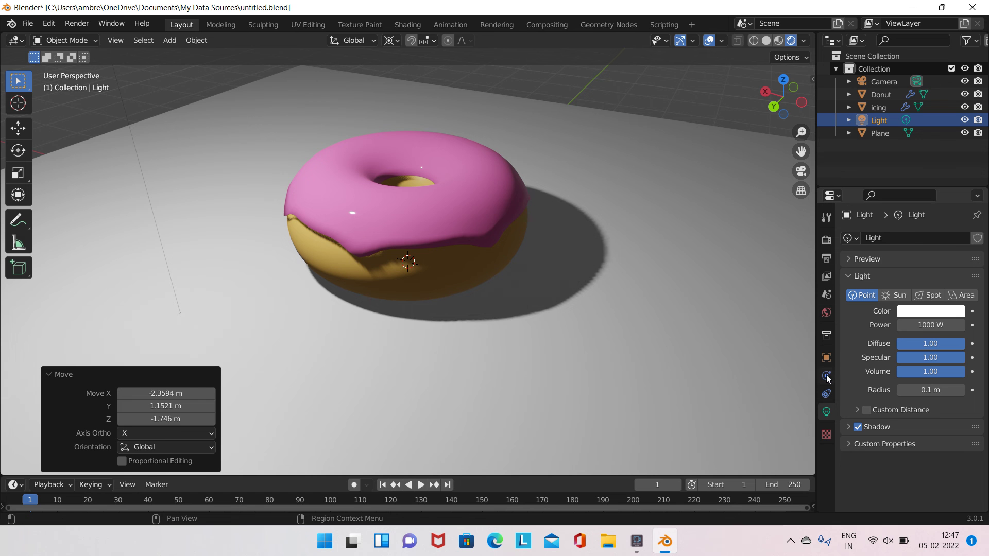
left_click(826, 240)
left_click(942, 238)
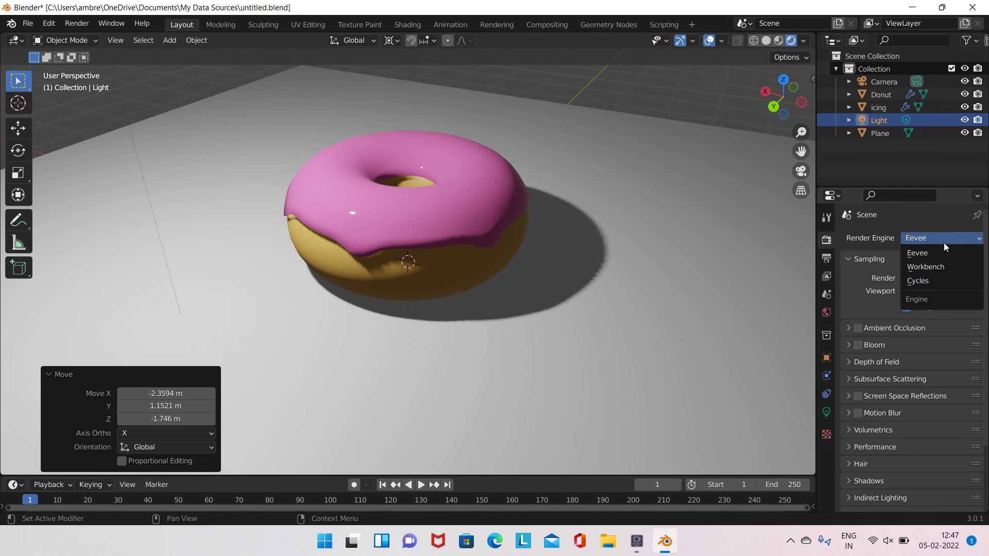